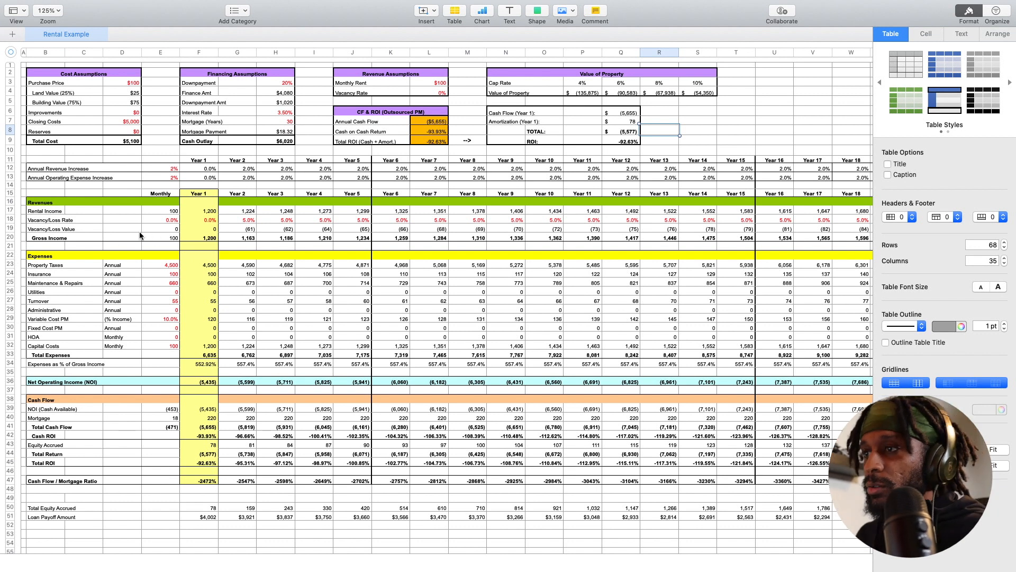
# Step: Examine the Year 1 onward projections, the property tax input, the monthly NOI and the Year 3 variable cost formula
pyautogui.click(81, 154)
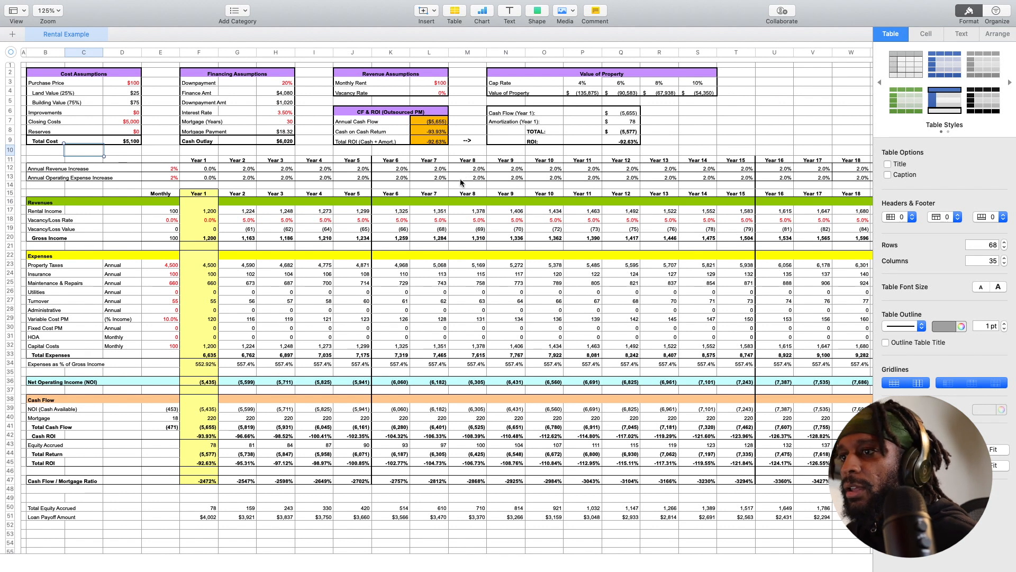
pyautogui.click(198, 157)
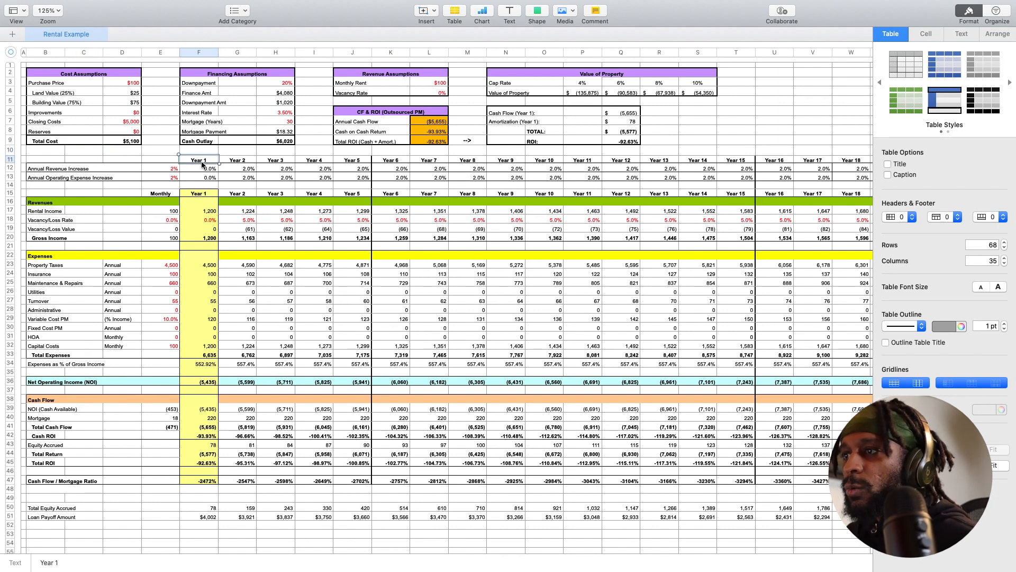
pyautogui.hscroll(10, 228, 174)
pyautogui.hscroll(-10, 249, 184)
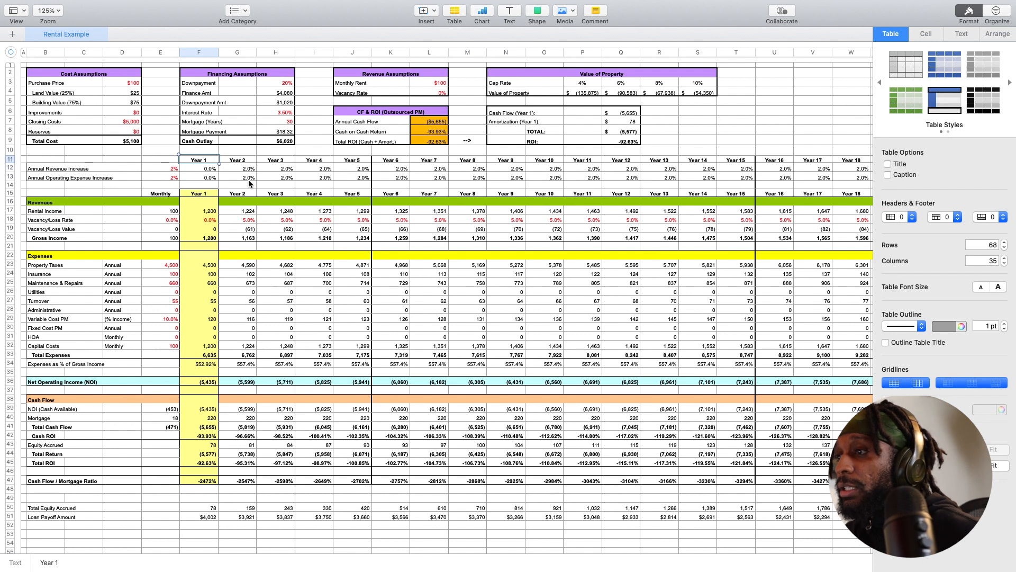
pyautogui.hscroll(3, 320, 181)
pyautogui.hscroll(-3, 319, 181)
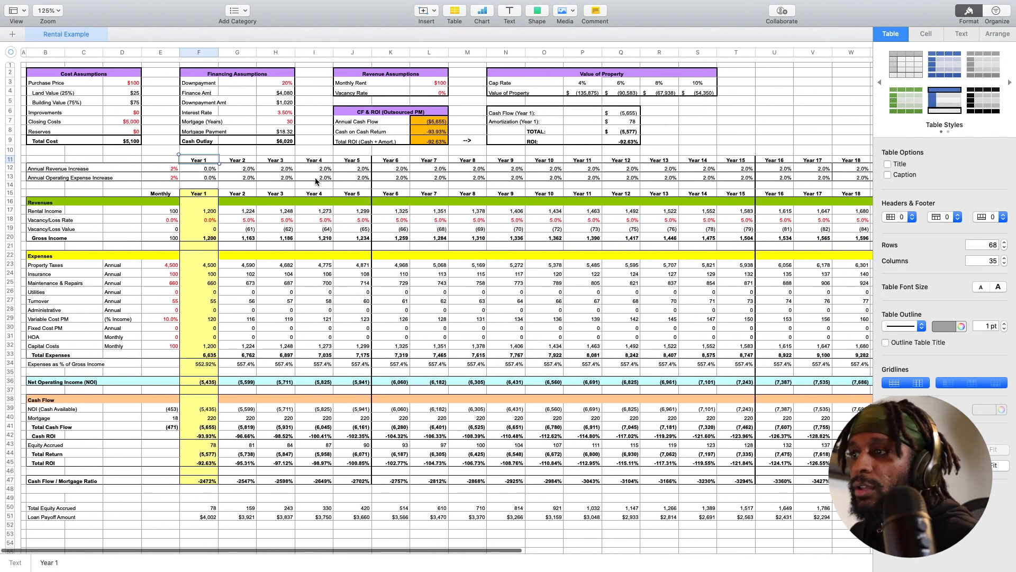
pyautogui.scroll(-3, 65, 214)
pyautogui.scroll(3, 65, 214)
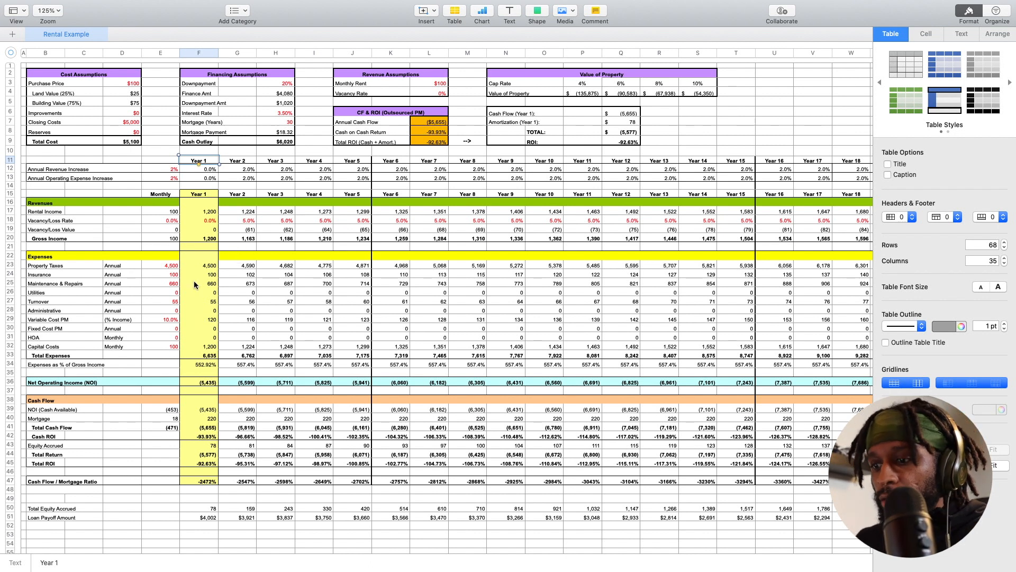
pyautogui.click(161, 265)
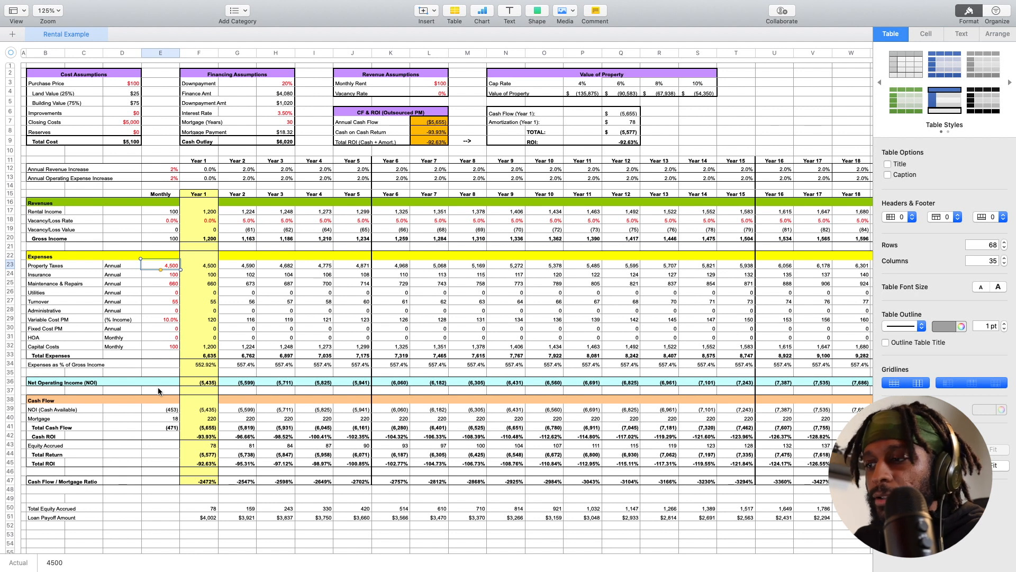
pyautogui.click(163, 410)
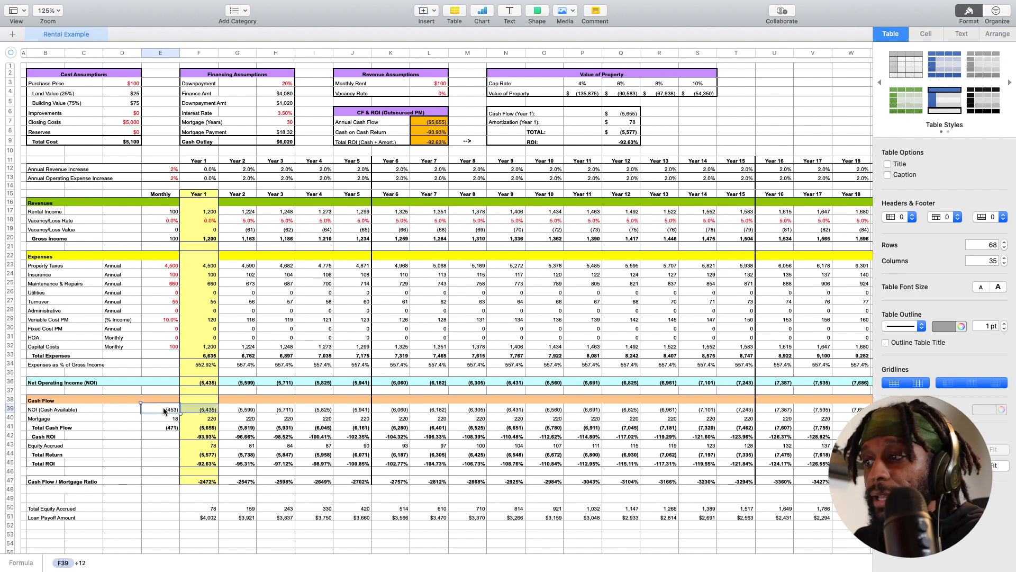
pyautogui.click(280, 320)
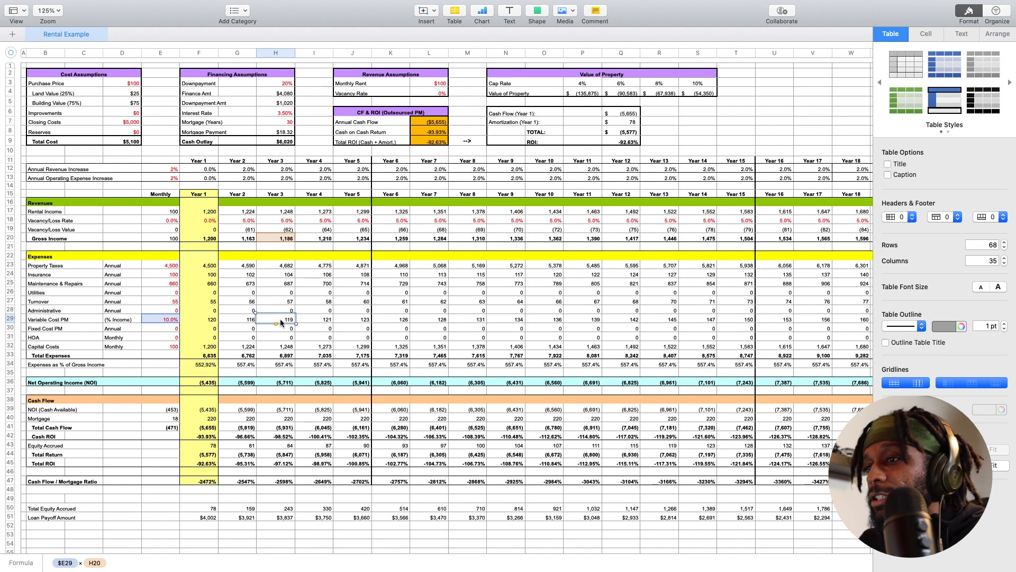
# Step: Set the Purchase Price in the Cost Assumptions to 68000
pyautogui.click(109, 88)
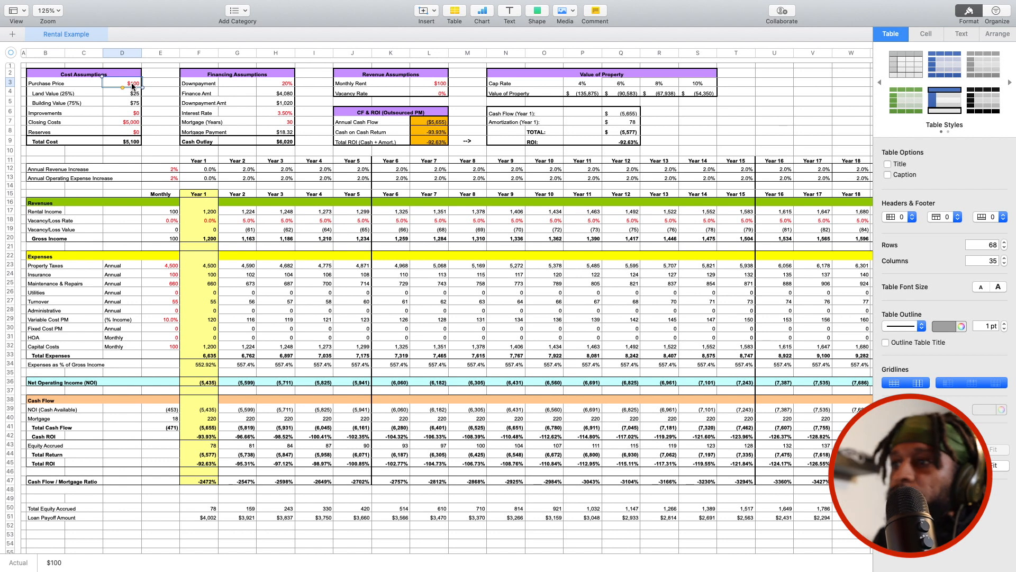
pyautogui.write('68000')
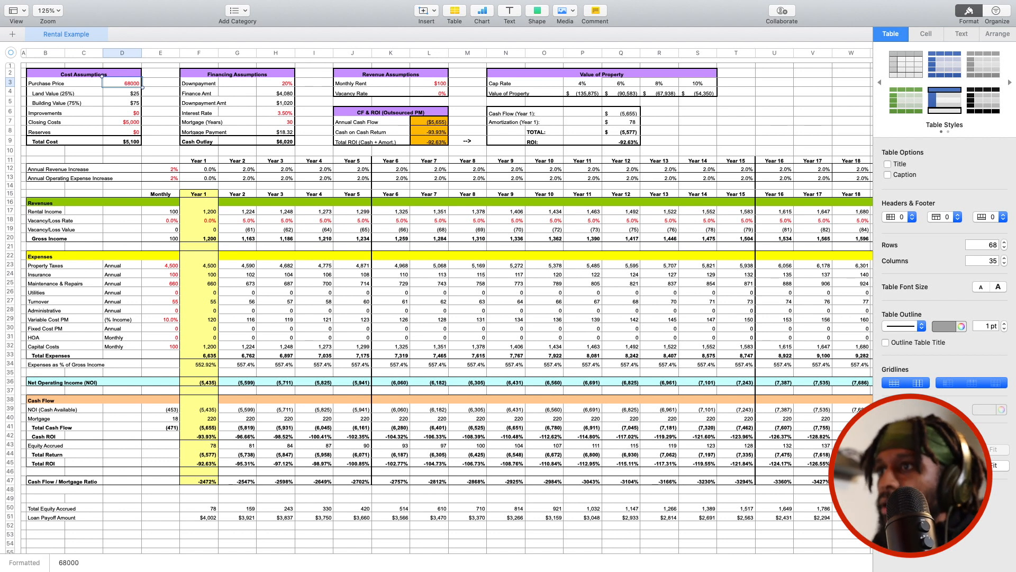
pyautogui.click(129, 112)
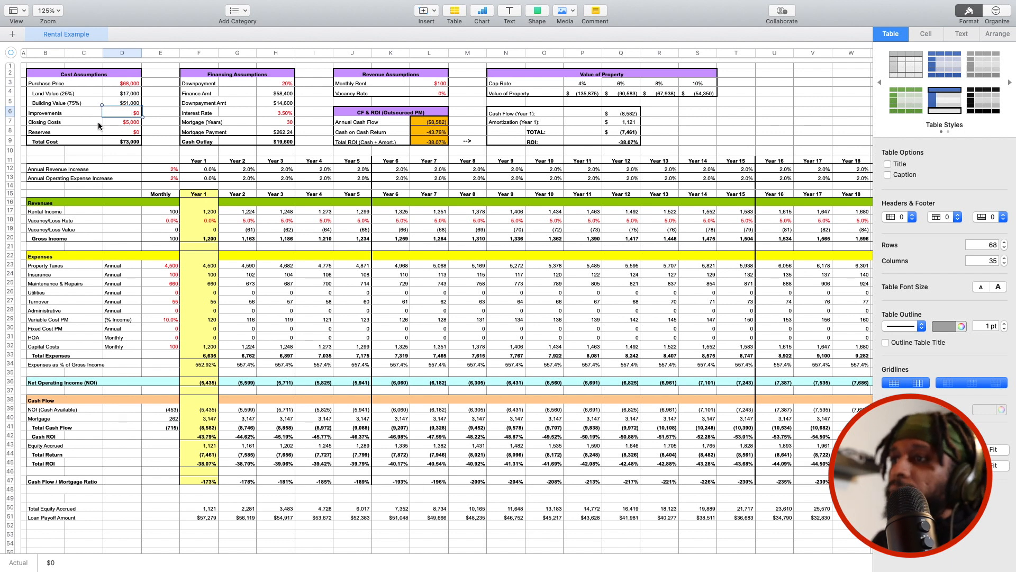
# Step: Inspect the formula behind Land Value (25%) in the Cost Assumptions and close it without editing
pyautogui.click(120, 93)
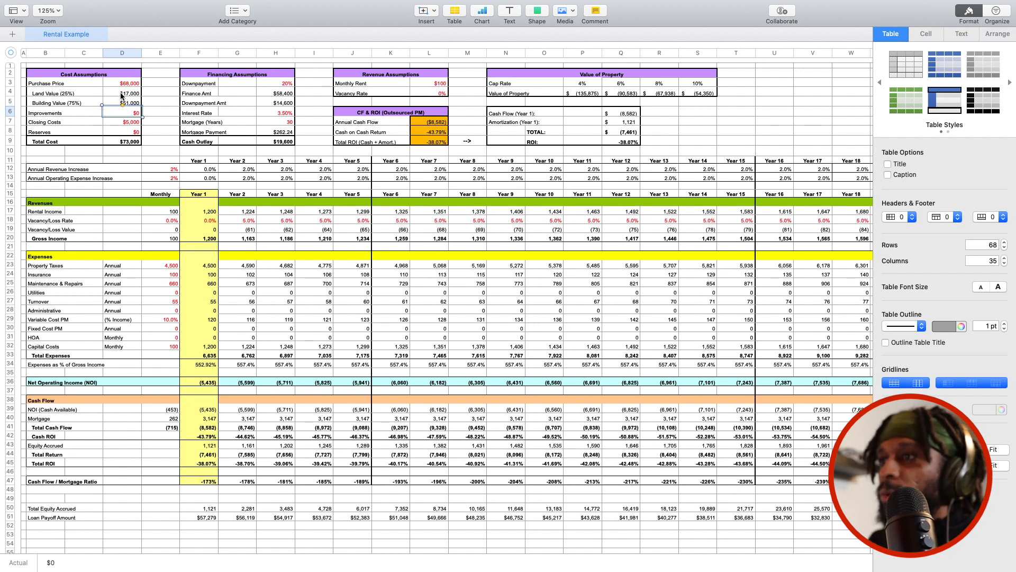
pyautogui.doubleClick(120, 93)
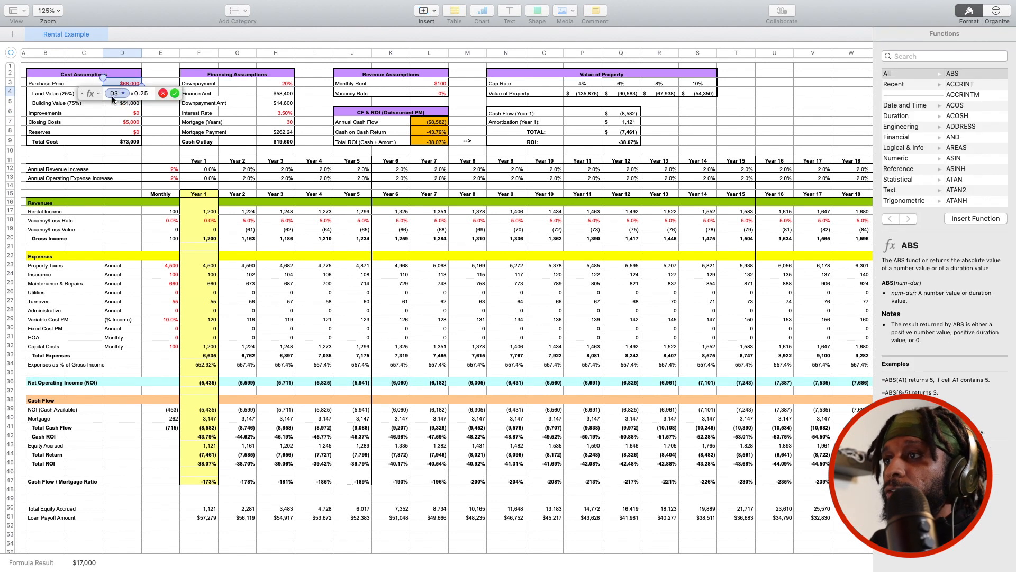
pyautogui.click(162, 94)
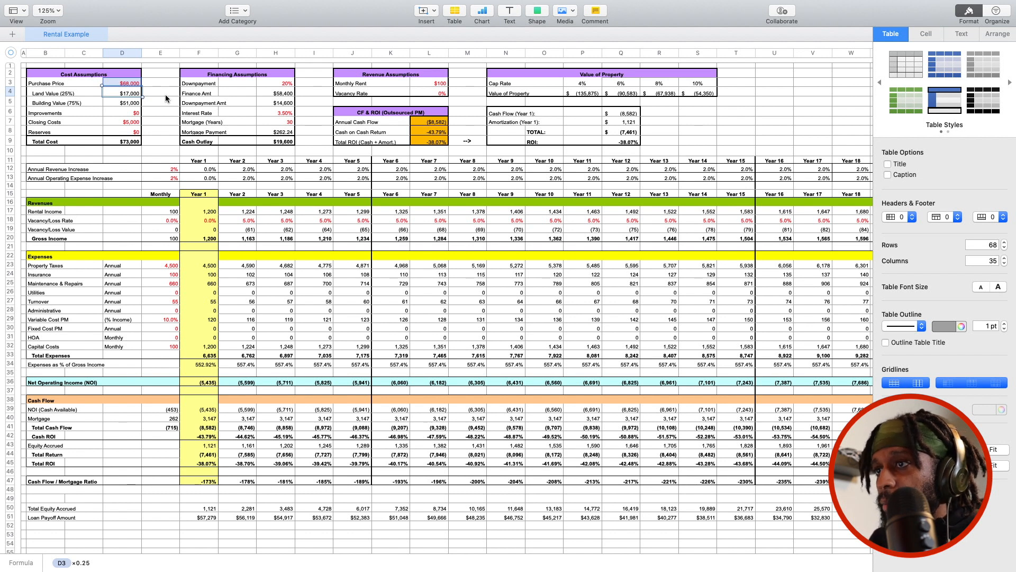
# Step: Set the Closing Costs in the Cost Assumptions to 6720.9
pyautogui.click(126, 114)
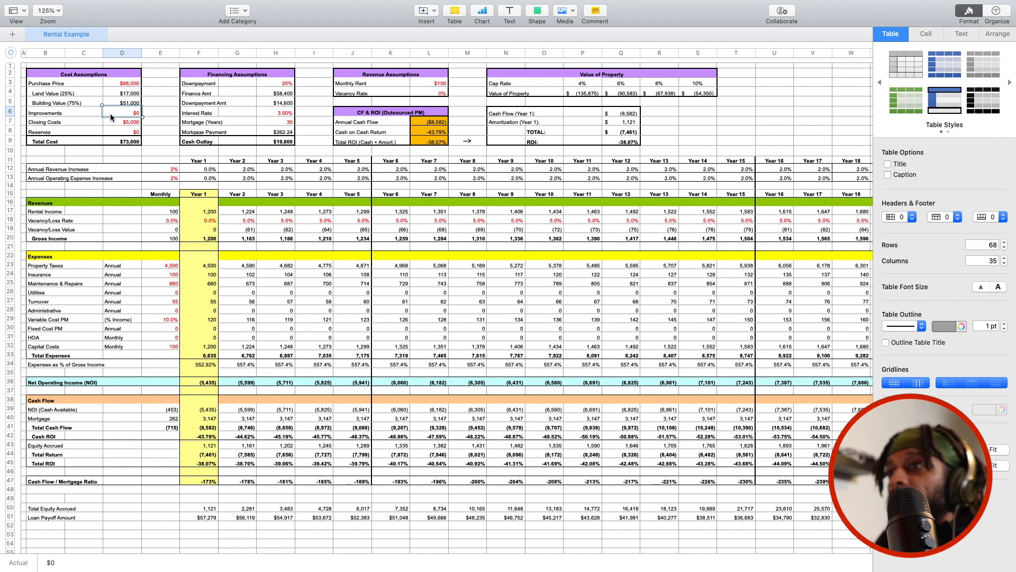
pyautogui.click(123, 125)
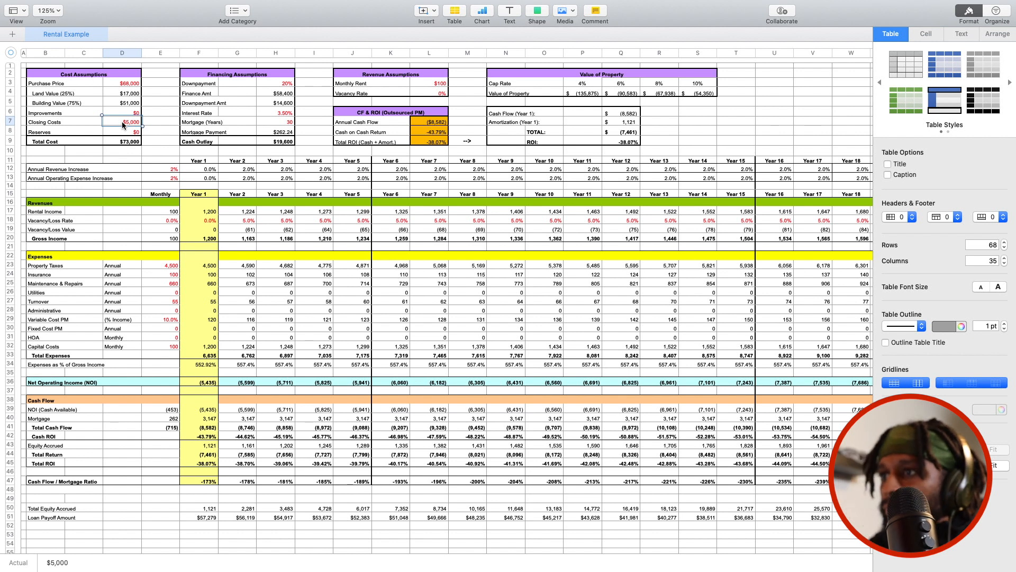
pyautogui.write('6')
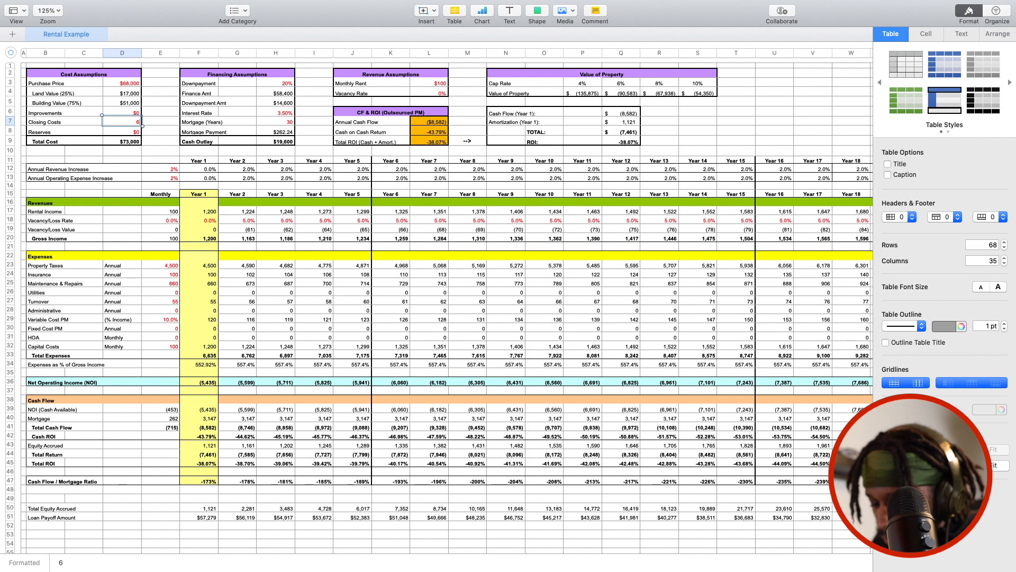
pyautogui.write('720')
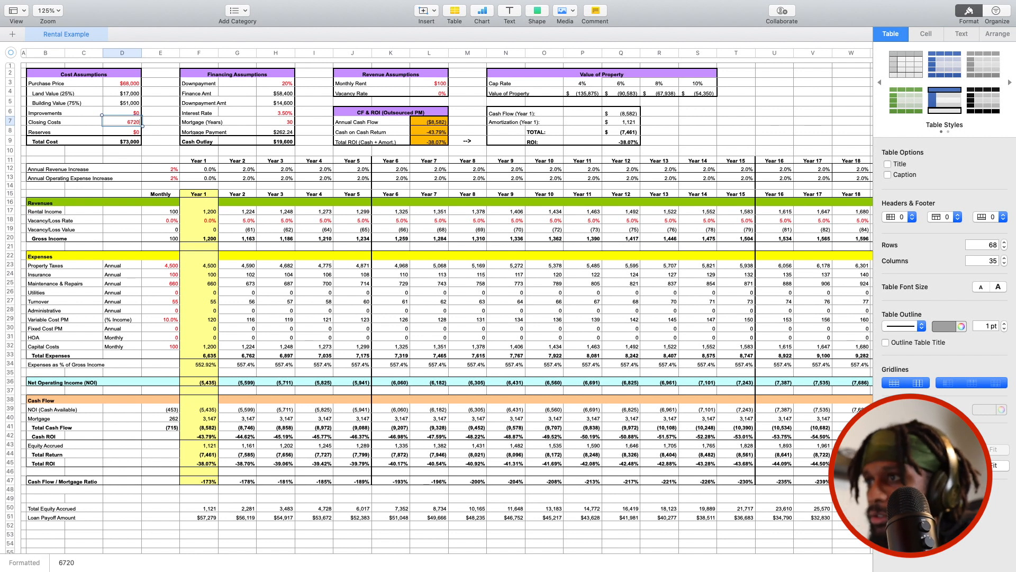
pyautogui.write('.56')
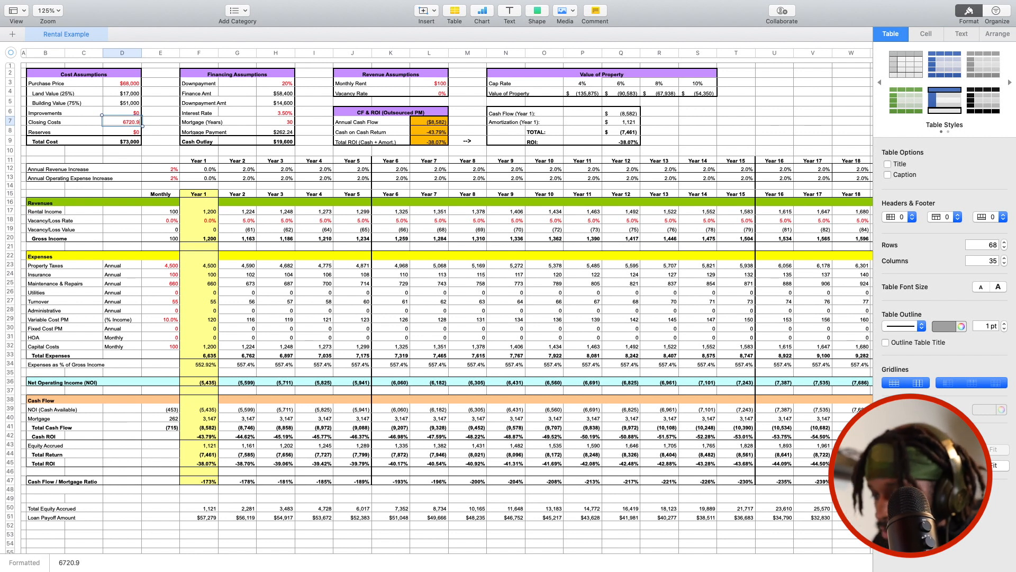
pyautogui.press('Return')
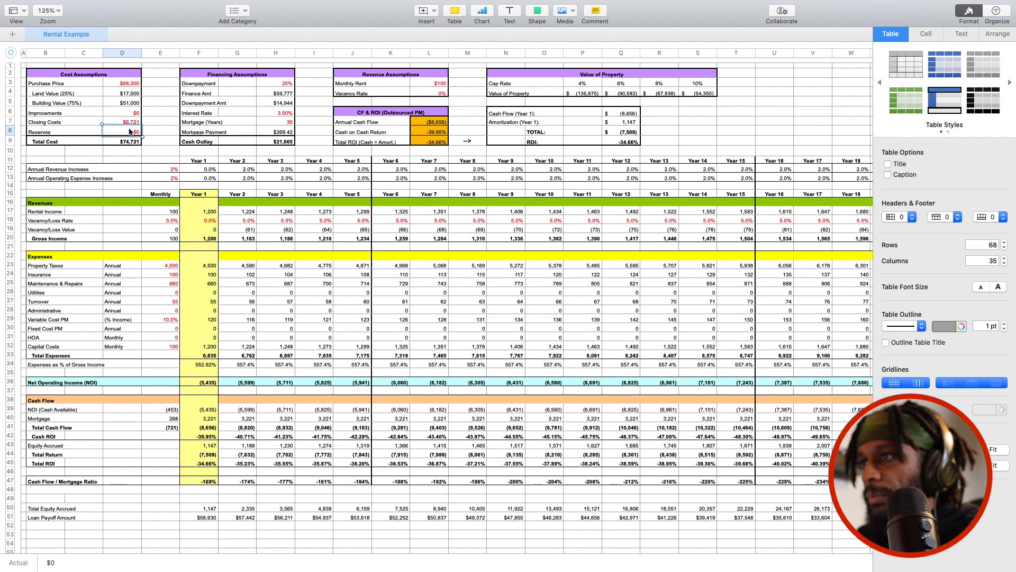
# Step: Review the Financing Assumptions: down payment percentage, finance amount, down payment amount, interest rate and mortgage years
pyautogui.click(271, 83)
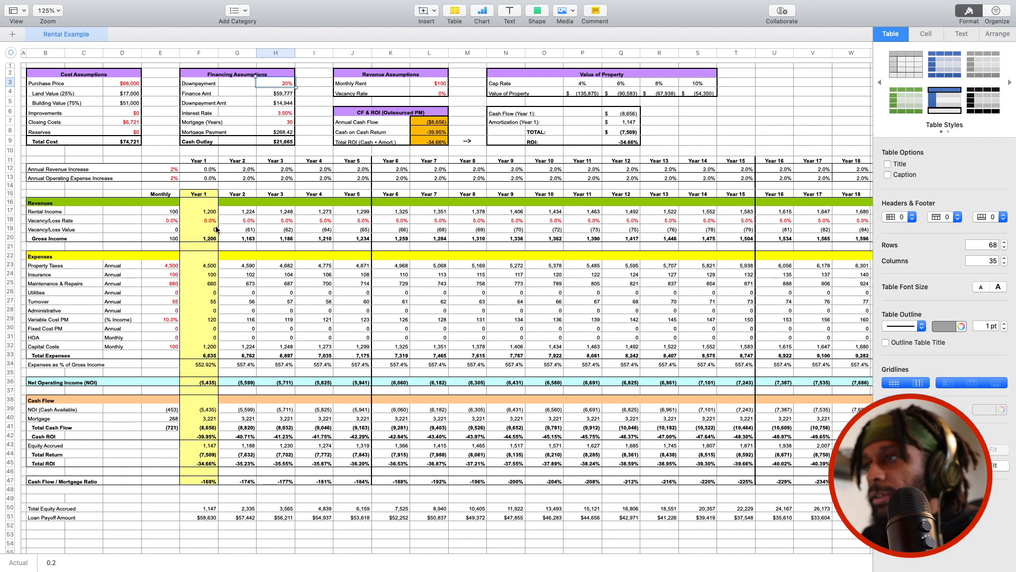
pyautogui.click(275, 94)
pyautogui.click(192, 94)
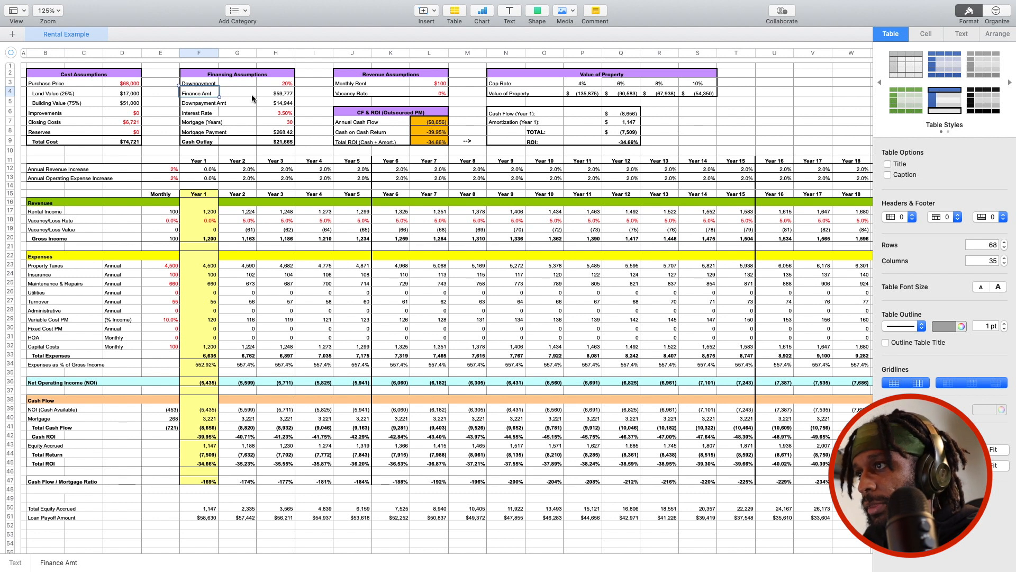
pyautogui.click(277, 104)
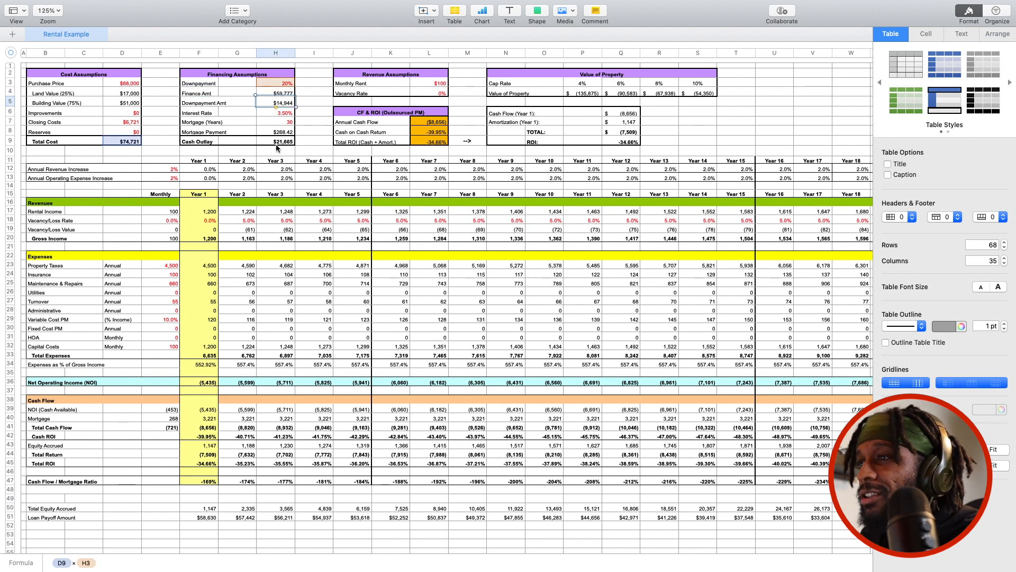
pyautogui.click(284, 117)
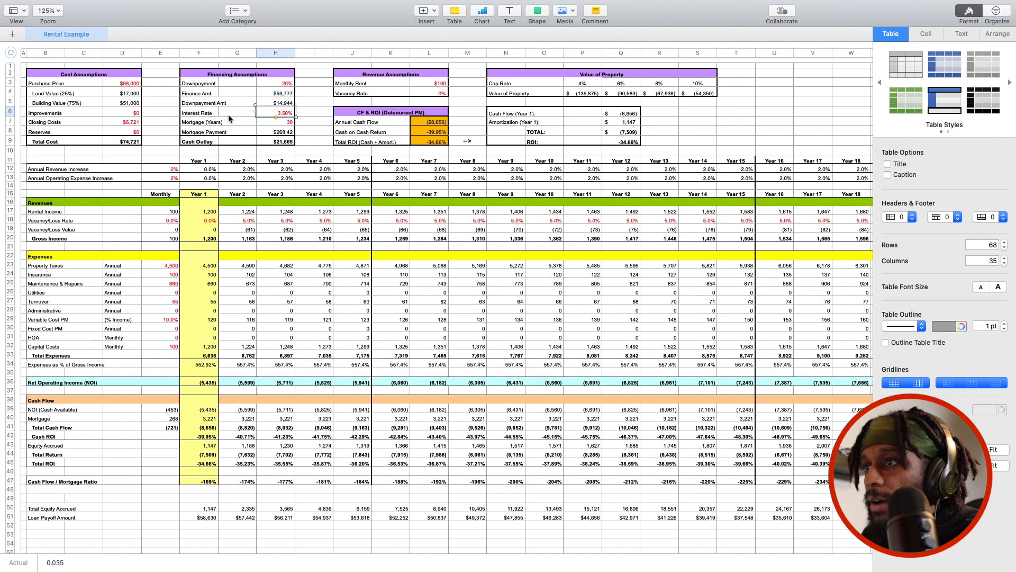
pyautogui.click(286, 123)
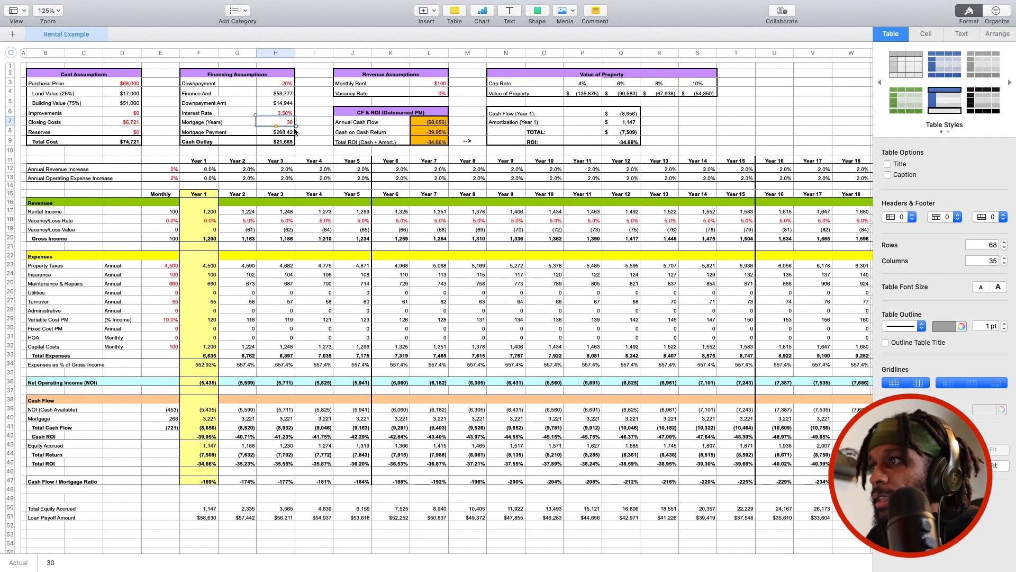
# Step: Set the Monthly Rent in the Revenue Assumptions to 1100
pyautogui.click(437, 85)
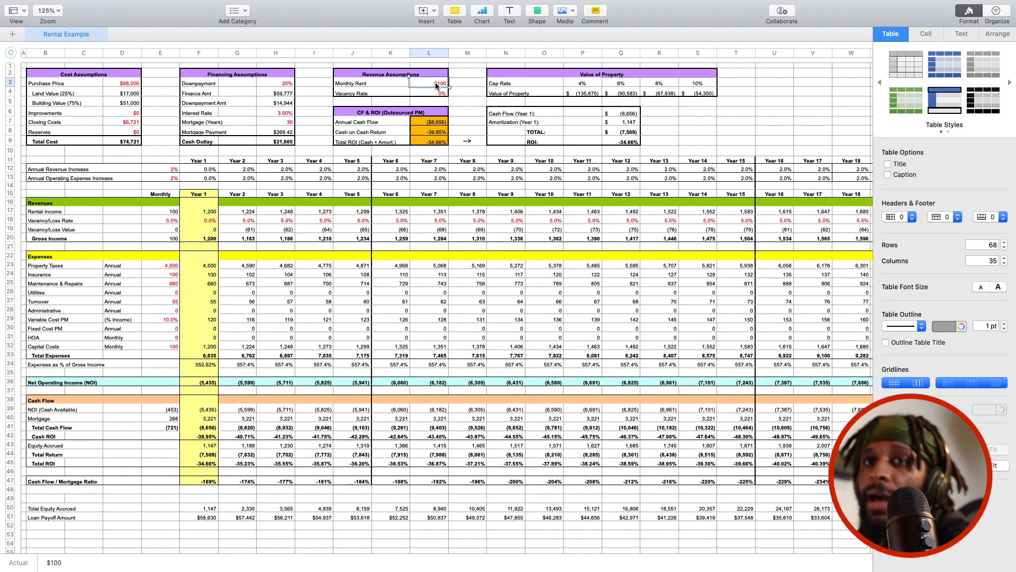
pyautogui.write('1')
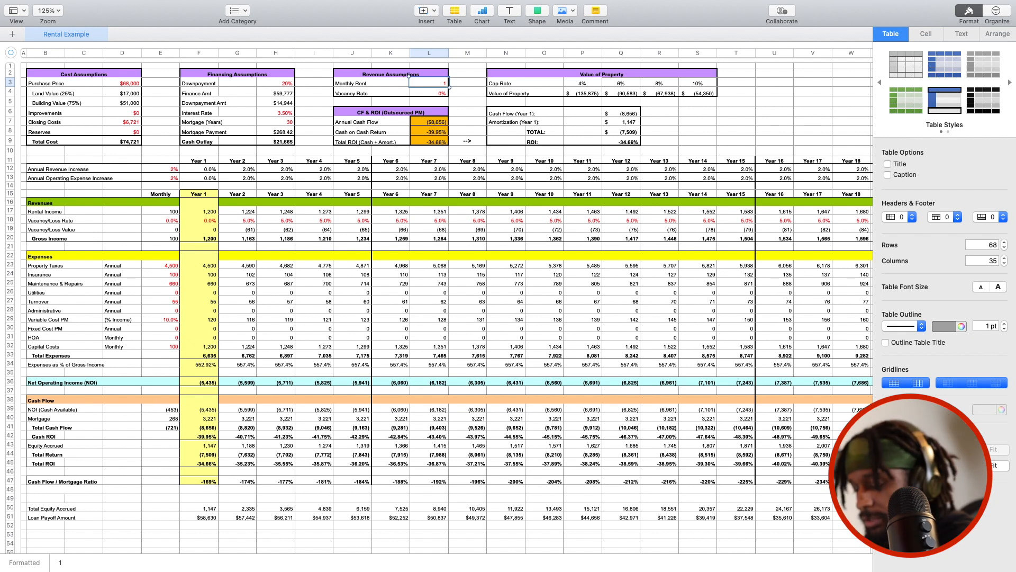
pyautogui.write('100')
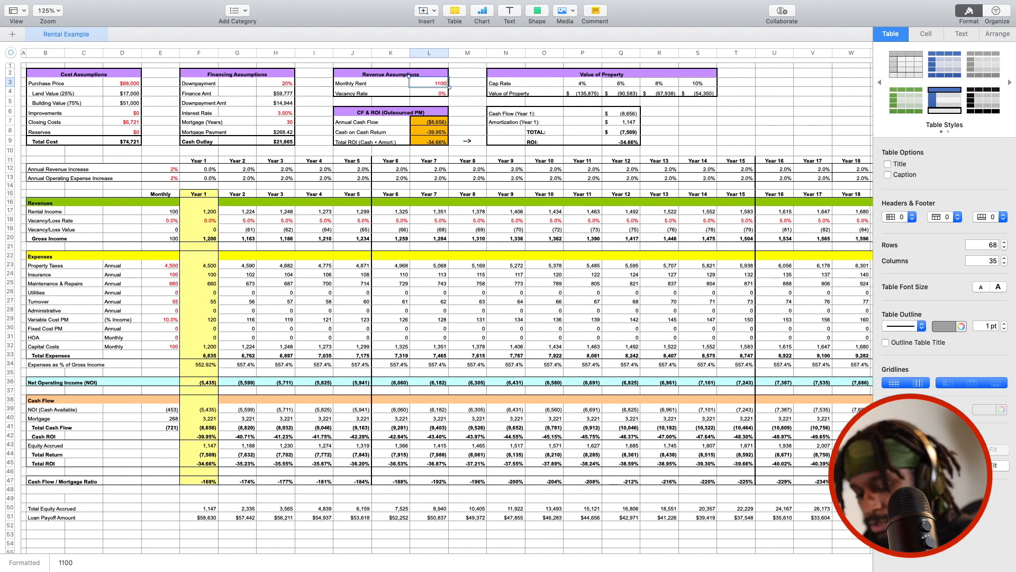
pyautogui.press('Tab')
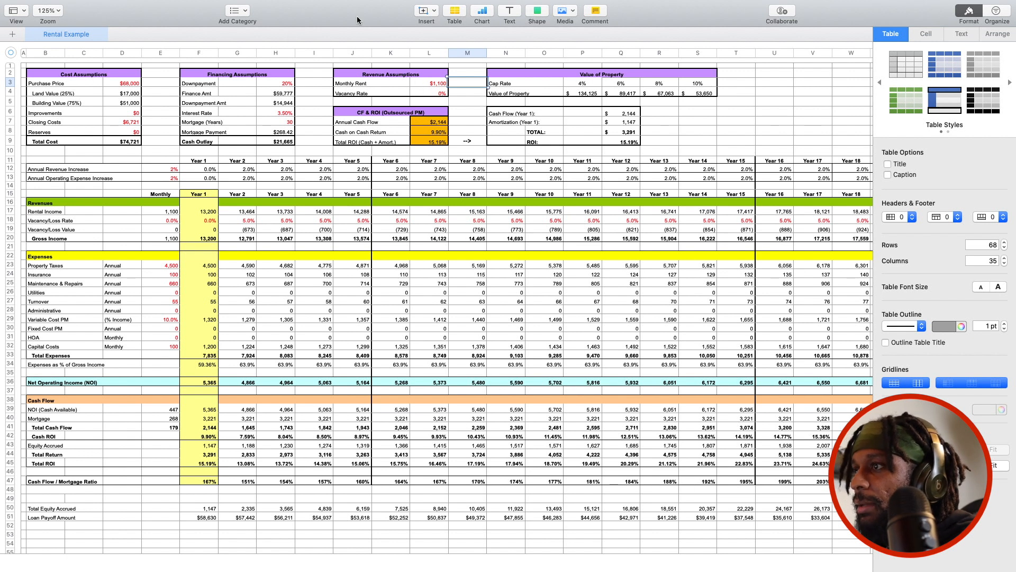
# Step: Check the Cash on Cash Return, the Annual Revenue Increase rate, and the monthly and Year 1 Rental Income formulas
pyautogui.click(430, 135)
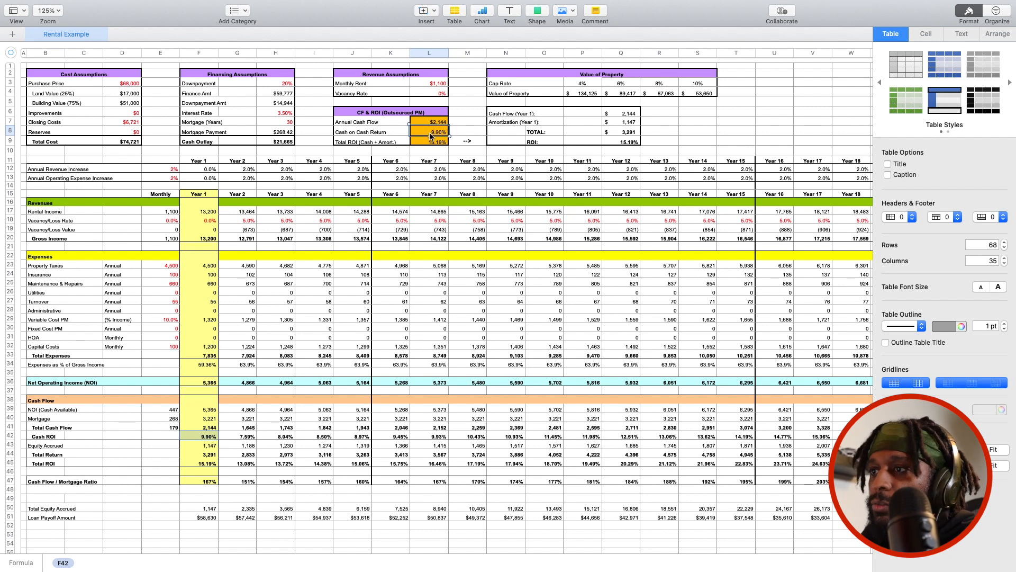
pyautogui.click(168, 170)
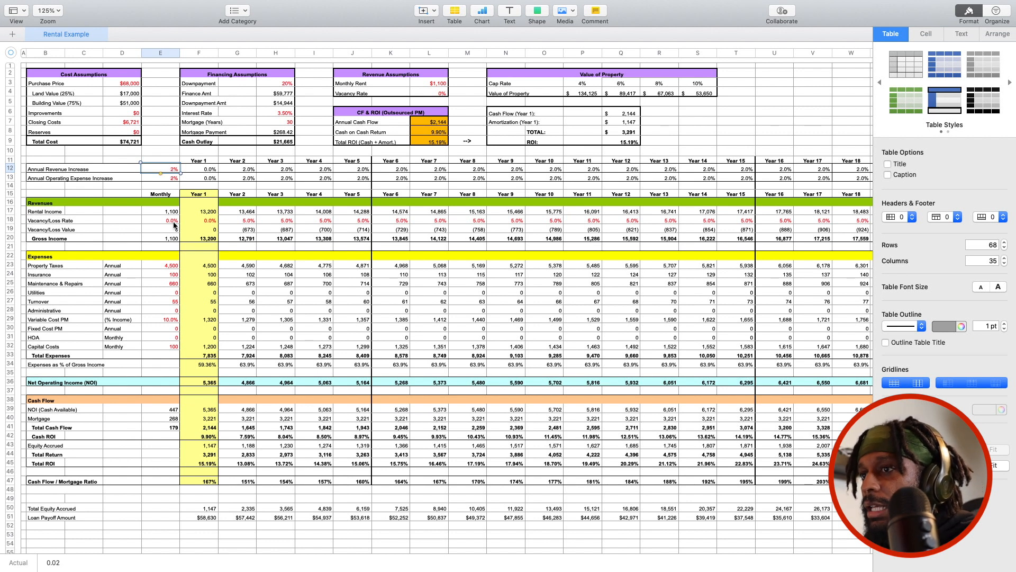
pyautogui.scroll(-2, 164, 197)
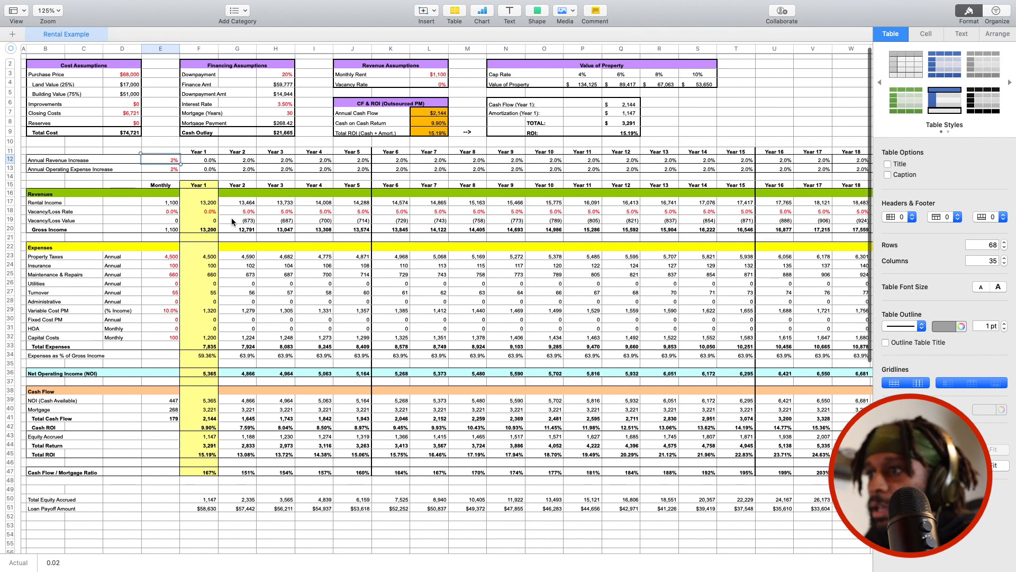
pyautogui.click(160, 193)
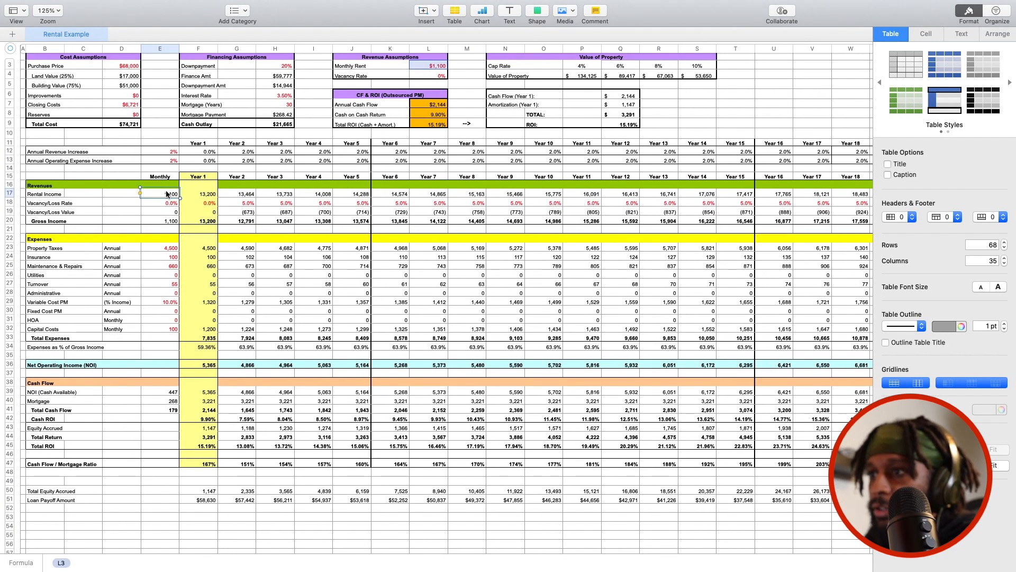
pyautogui.click(199, 195)
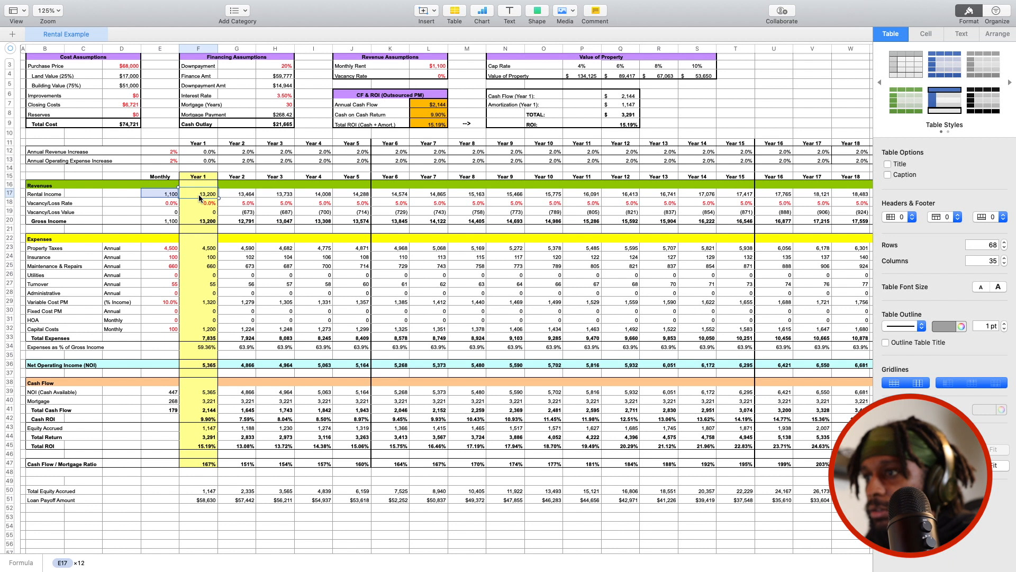
pyautogui.hscroll(1, 198, 196)
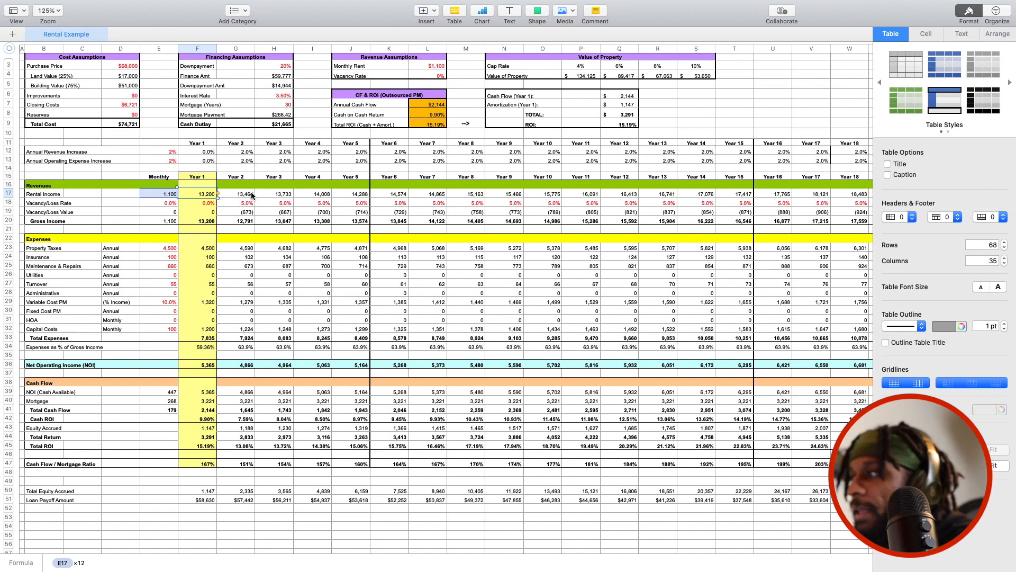
# Step: Review the yearly Rental Income projection through Year 30
pyautogui.hscroll(10, 332, 201)
pyautogui.hscroll(7, 333, 202)
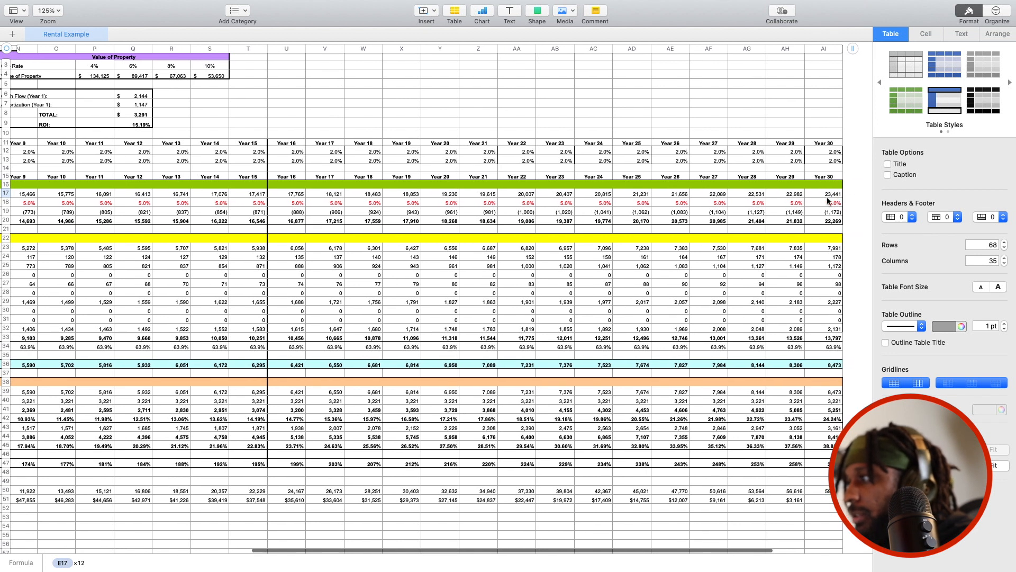
pyautogui.hscroll(-15, 385, 209)
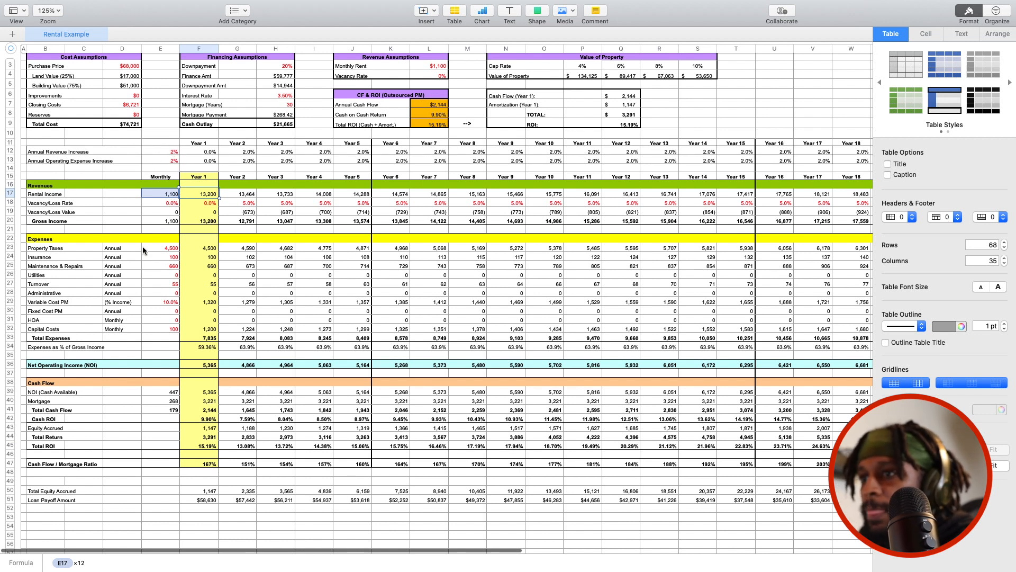
# Step: Set the annual Property Taxes to 2400 and the annual Insurance to 600 in the Expenses section
pyautogui.scroll(-1, 151, 258)
pyautogui.scroll(-4, 151, 258)
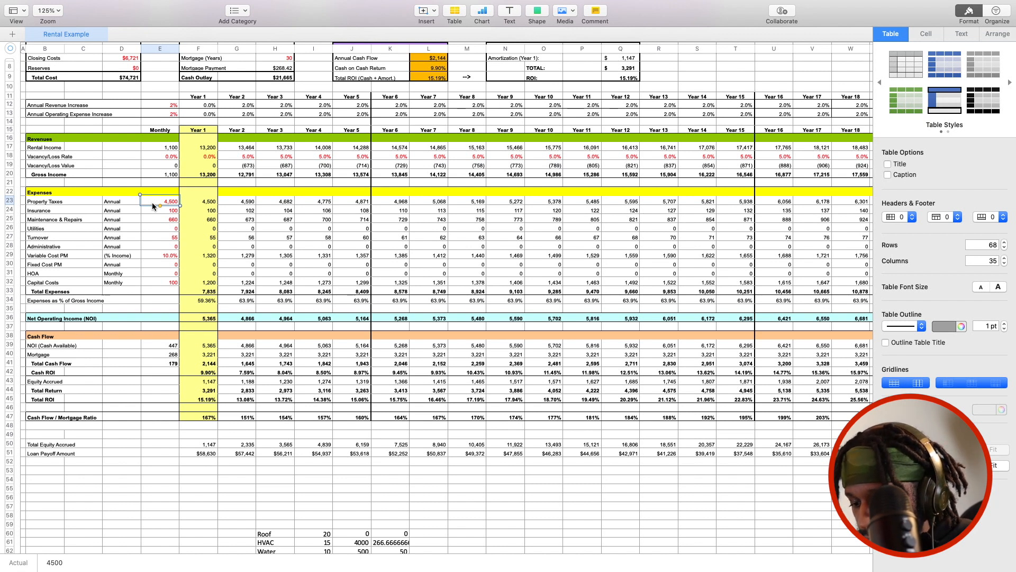
pyautogui.write('2400')
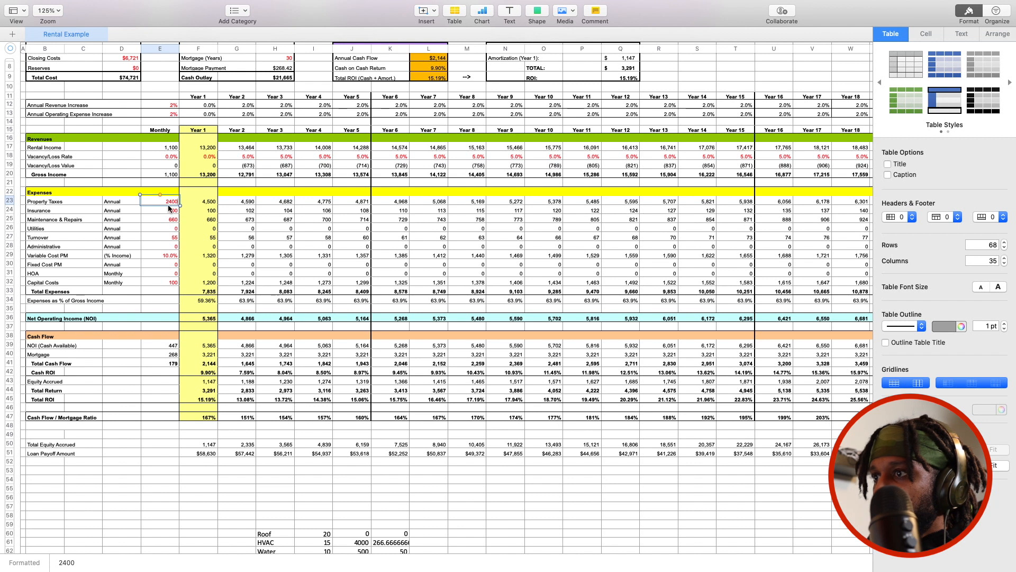
pyautogui.click(166, 212)
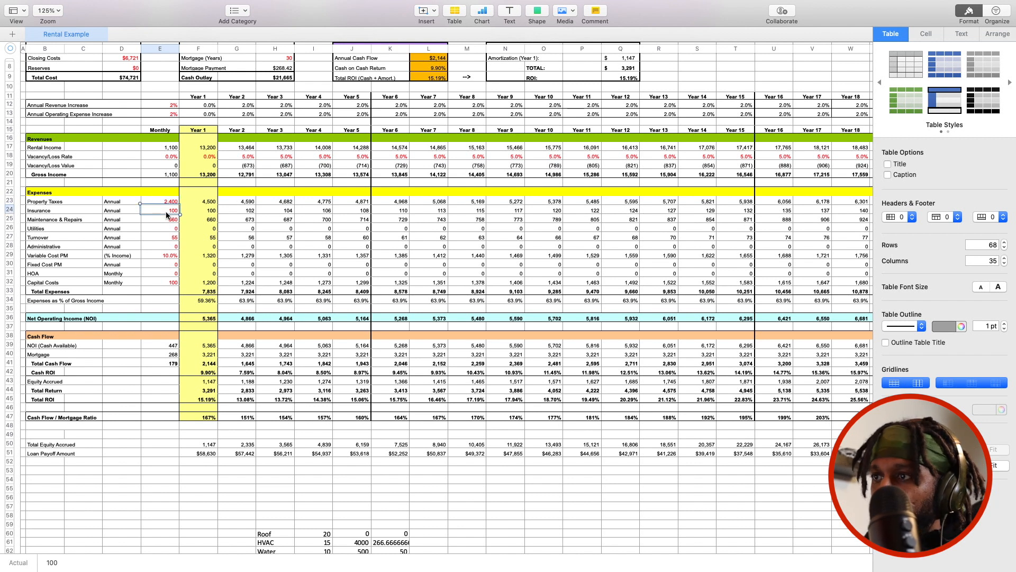
pyautogui.write('6')
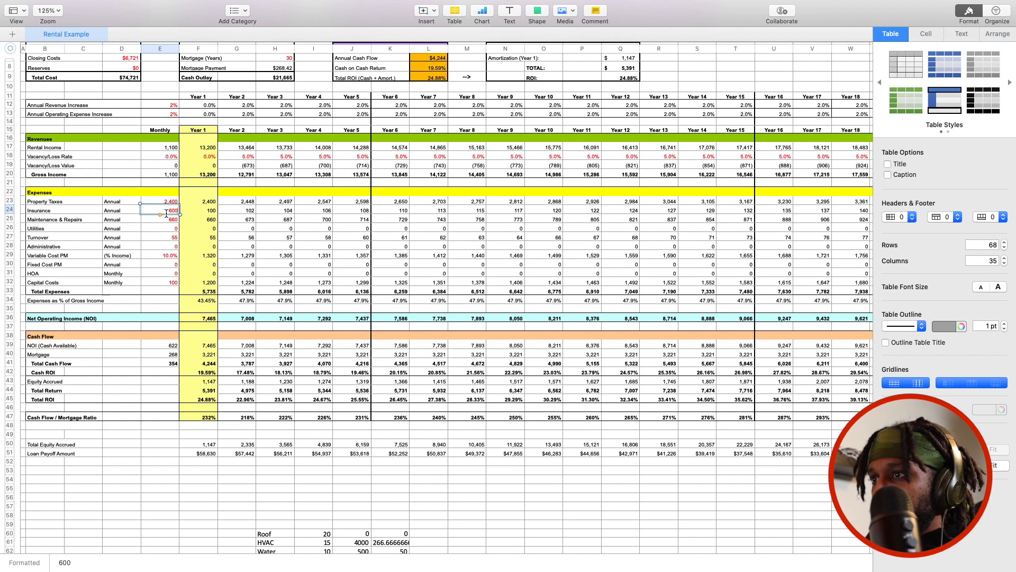
pyautogui.press('Tab')
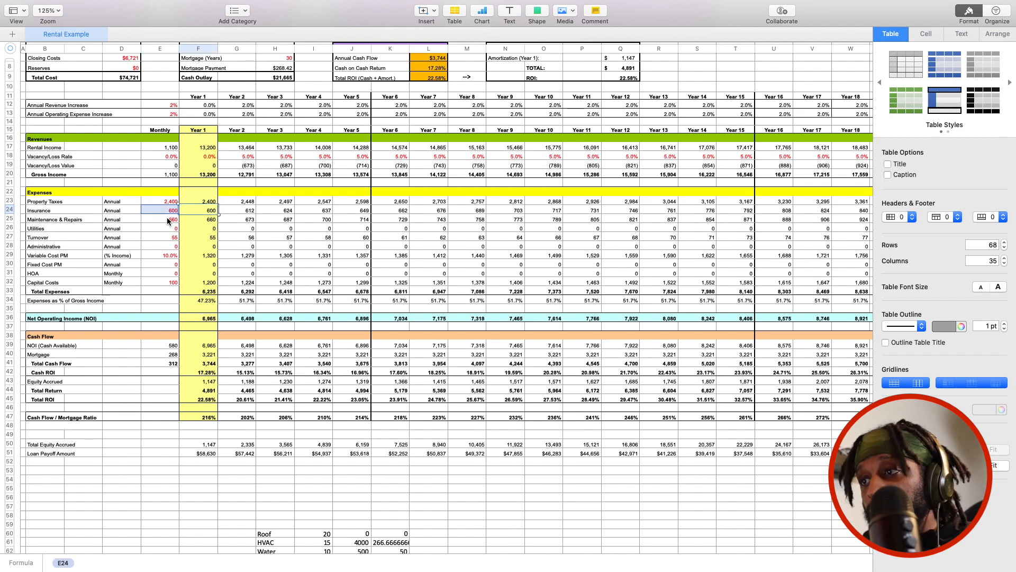
# Step: Check the Maintenance & Repairs and Utilities amounts and set the annual Turnover expense to 660
pyautogui.click(169, 220)
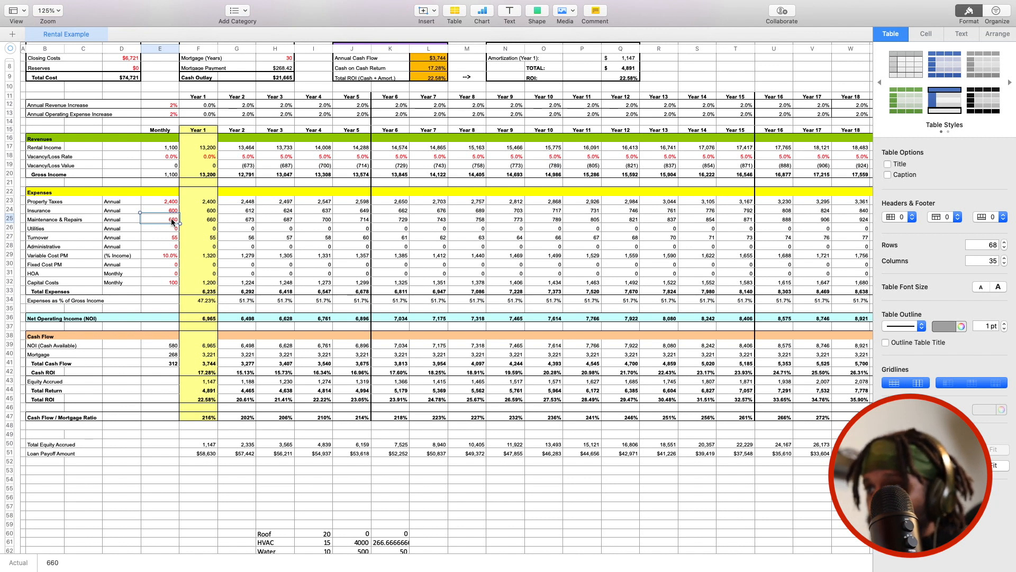
pyautogui.click(169, 231)
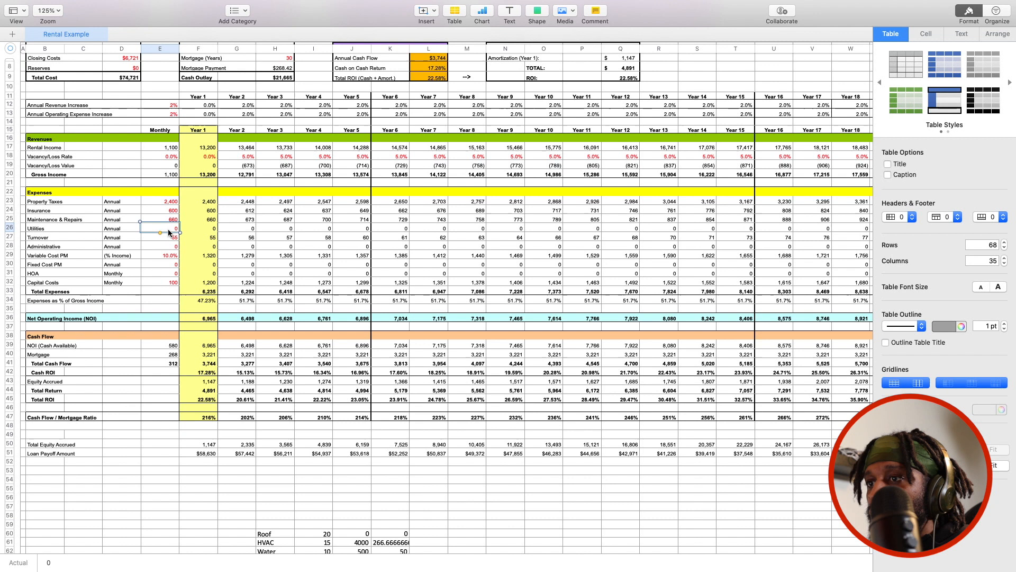
pyautogui.hscroll(1, 167, 237)
pyautogui.click(168, 238)
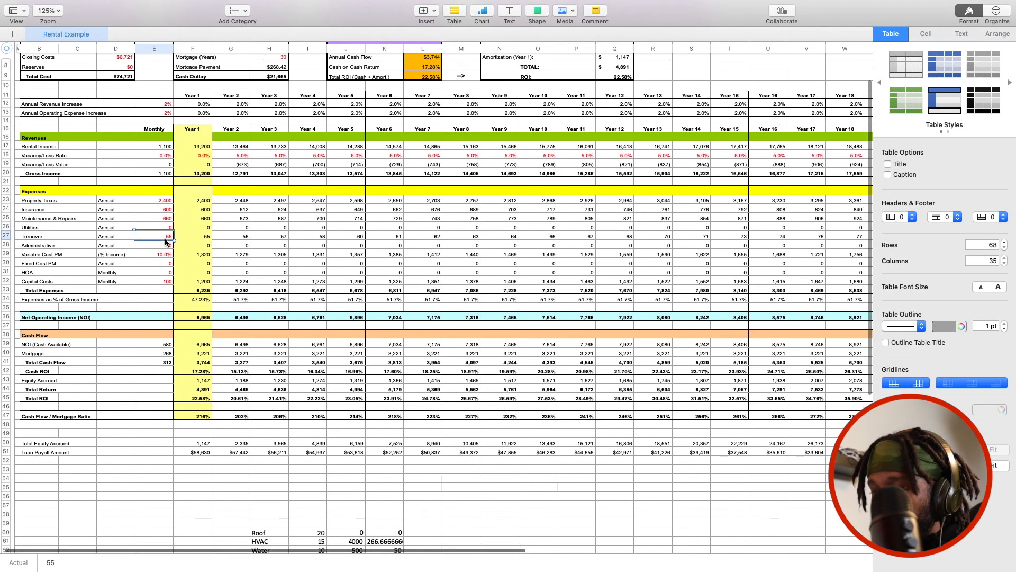
pyautogui.write('6')
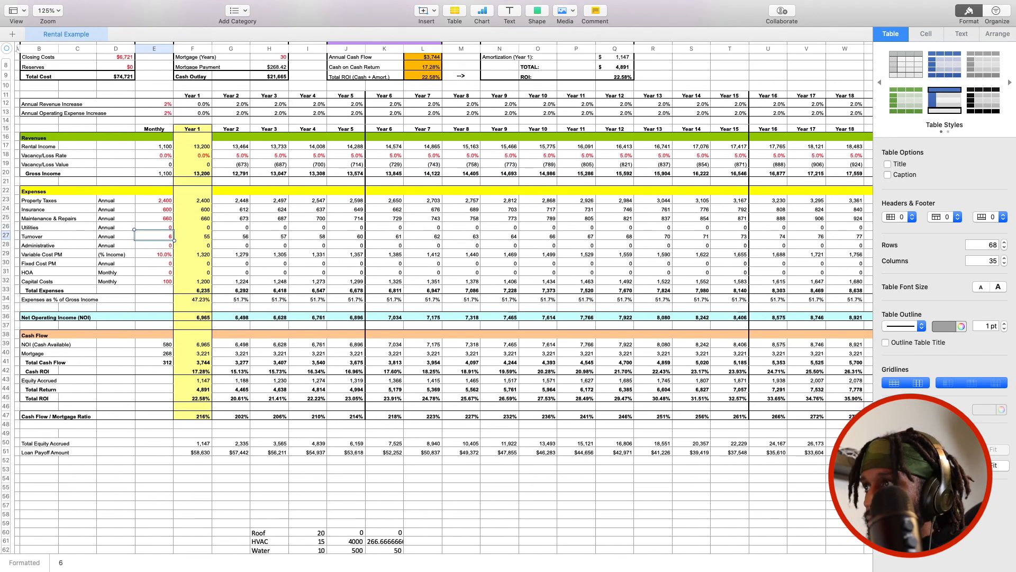
pyautogui.write('60')
pyautogui.press('Return')
# Step: Review the Property Taxes, Turnover, Administrative, Variable Cost PM, HOA and Capital Costs entries, plus the Purchase Price
pyautogui.scroll(1, 166, 244)
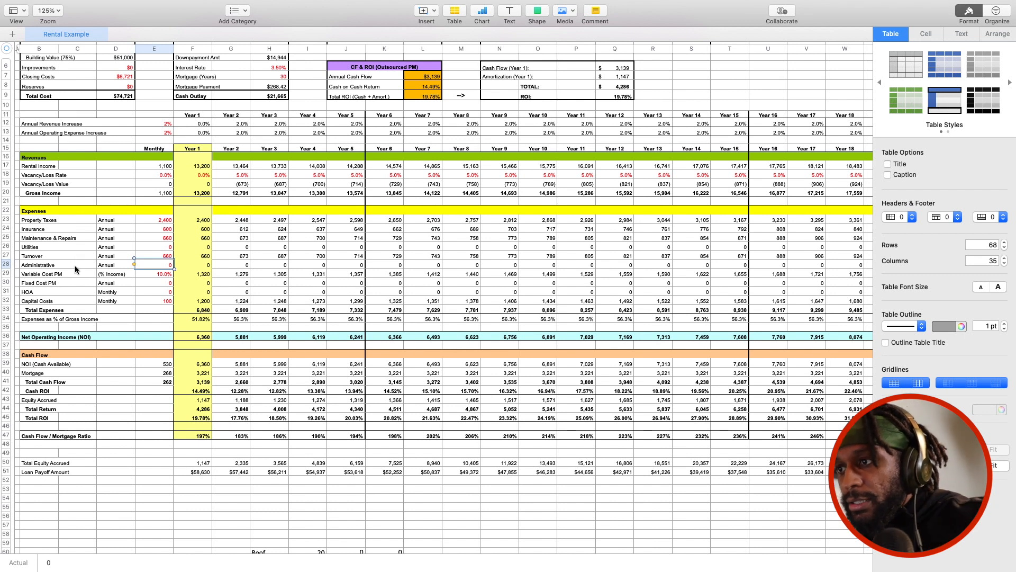
pyautogui.scroll(3, 70, 267)
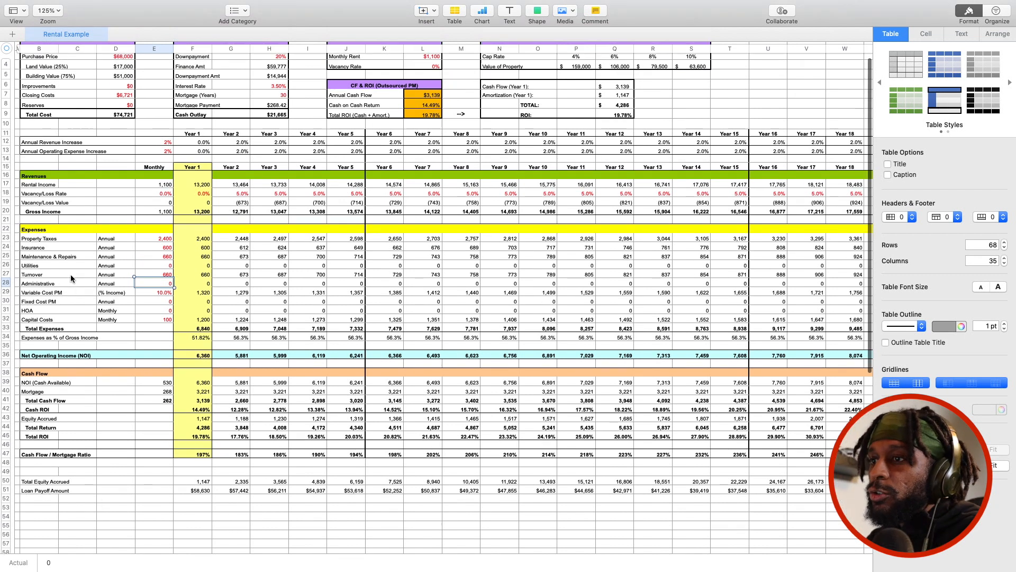
pyautogui.click(146, 253)
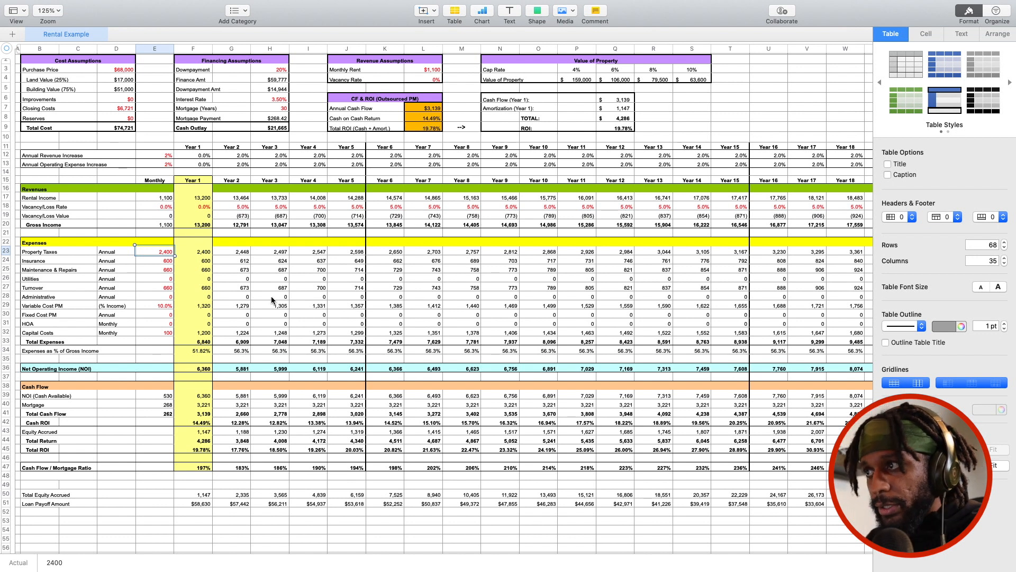
pyautogui.click(150, 289)
pyautogui.click(167, 298)
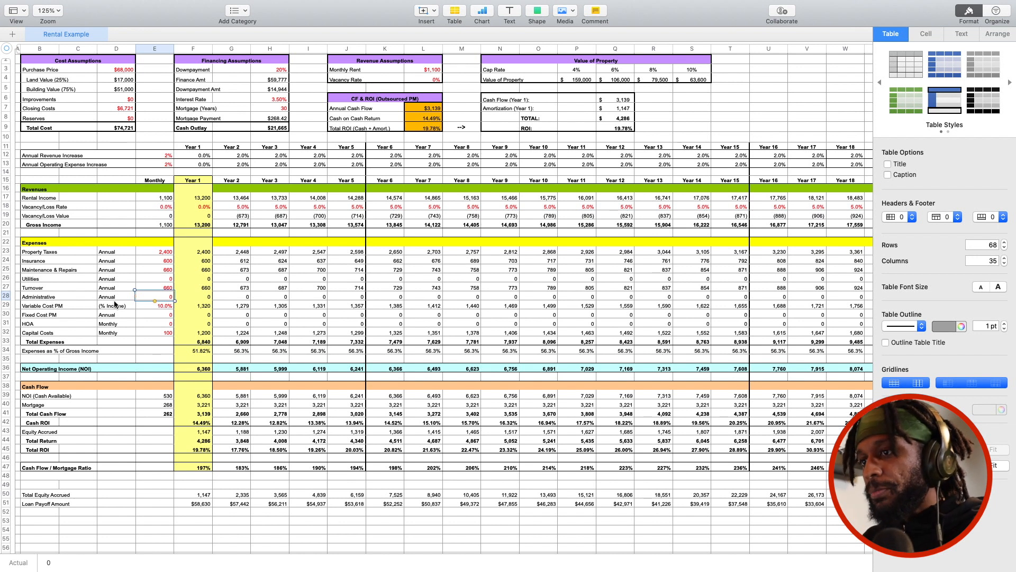
pyautogui.click(54, 307)
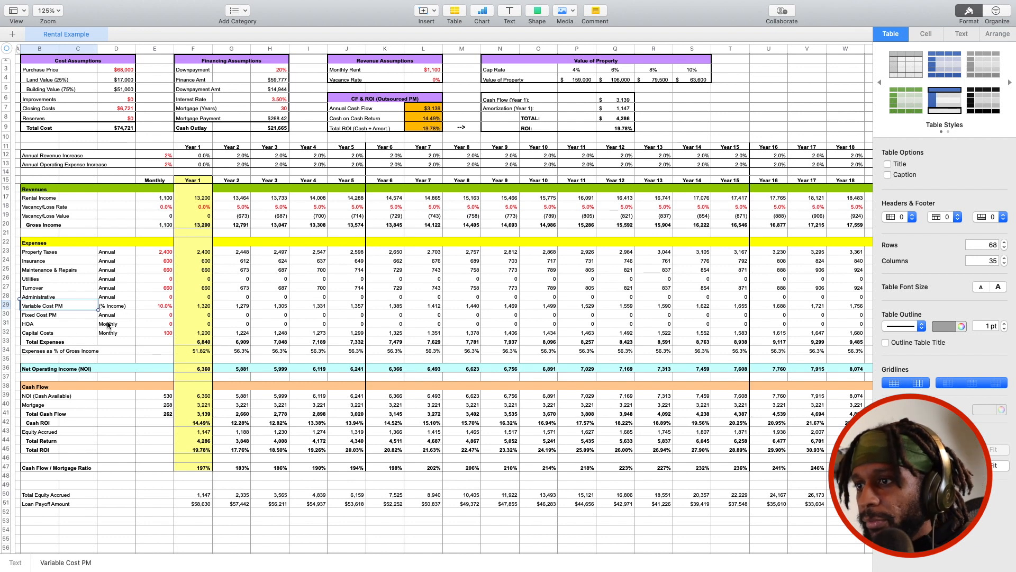
pyautogui.click(166, 324)
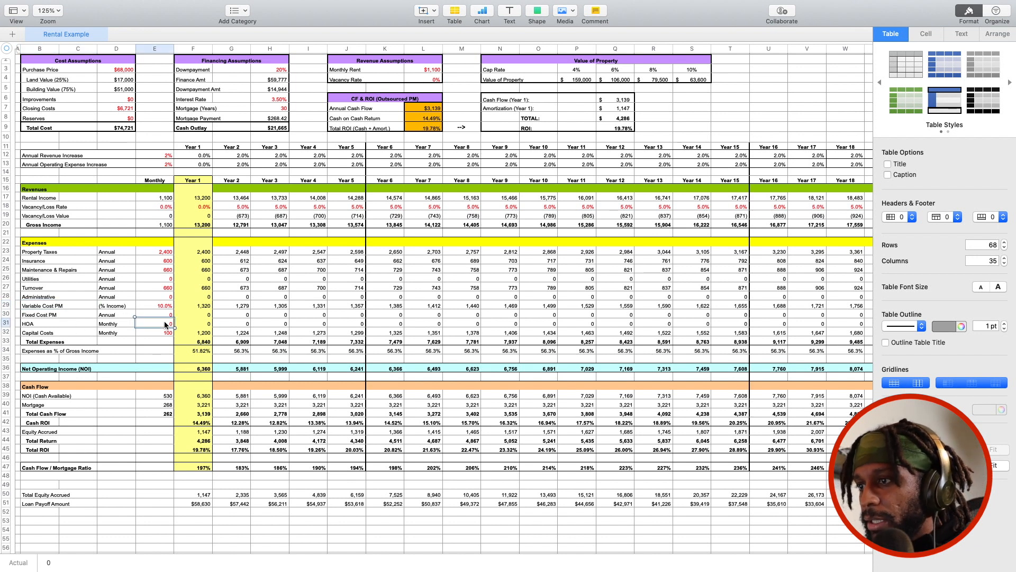
pyautogui.click(35, 333)
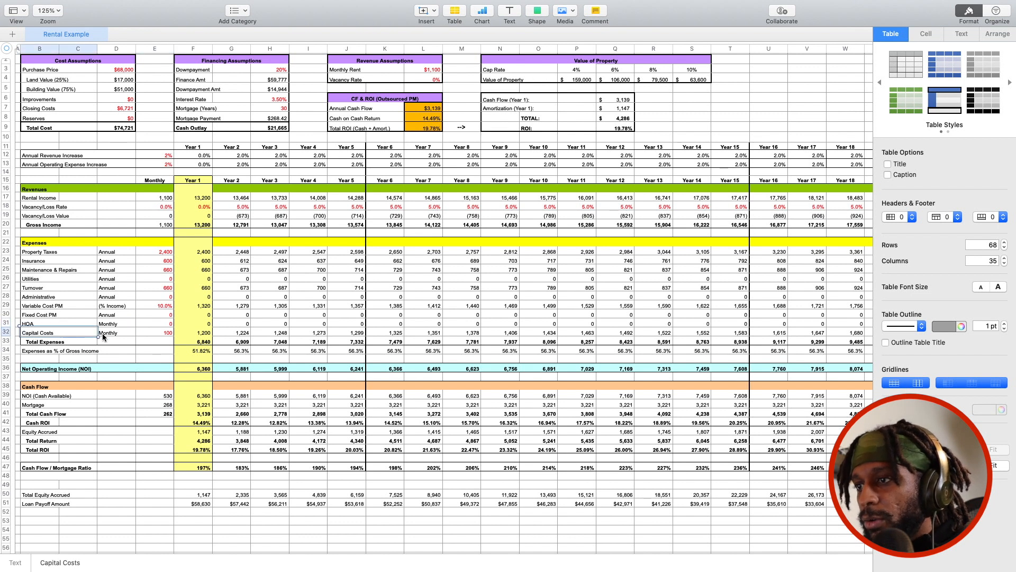
pyautogui.click(150, 334)
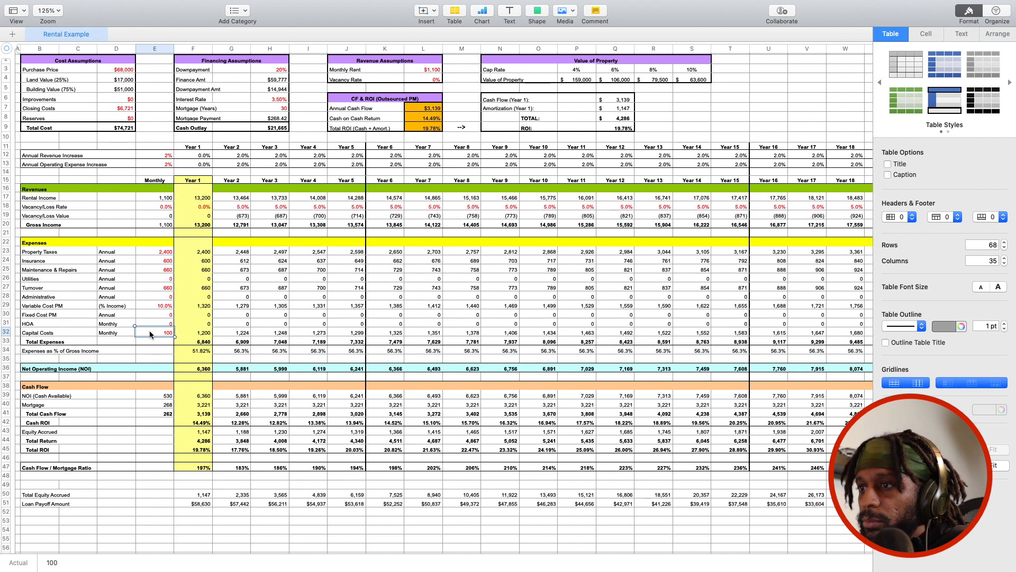
pyautogui.scroll(1, 158, 269)
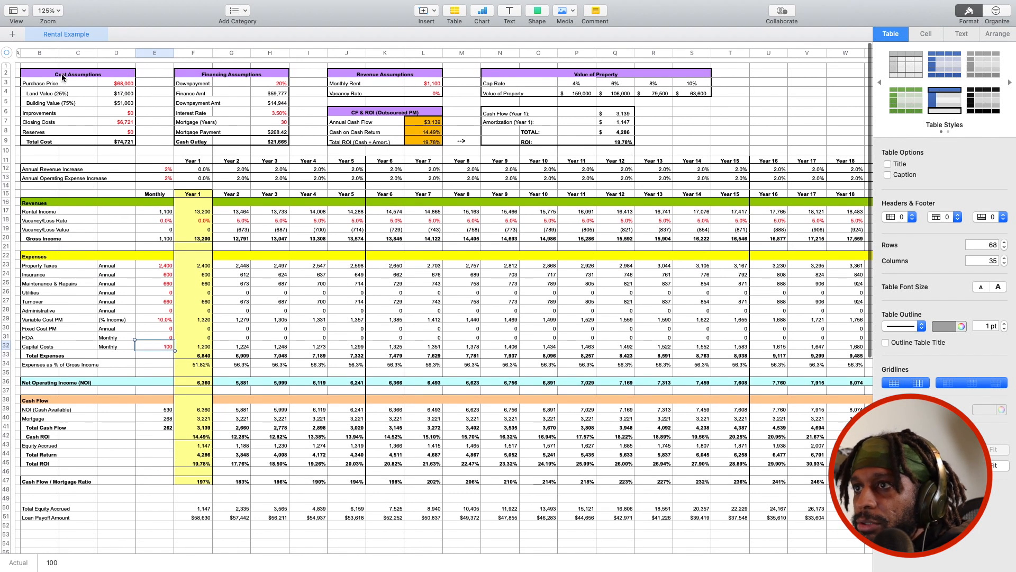
pyautogui.click(122, 86)
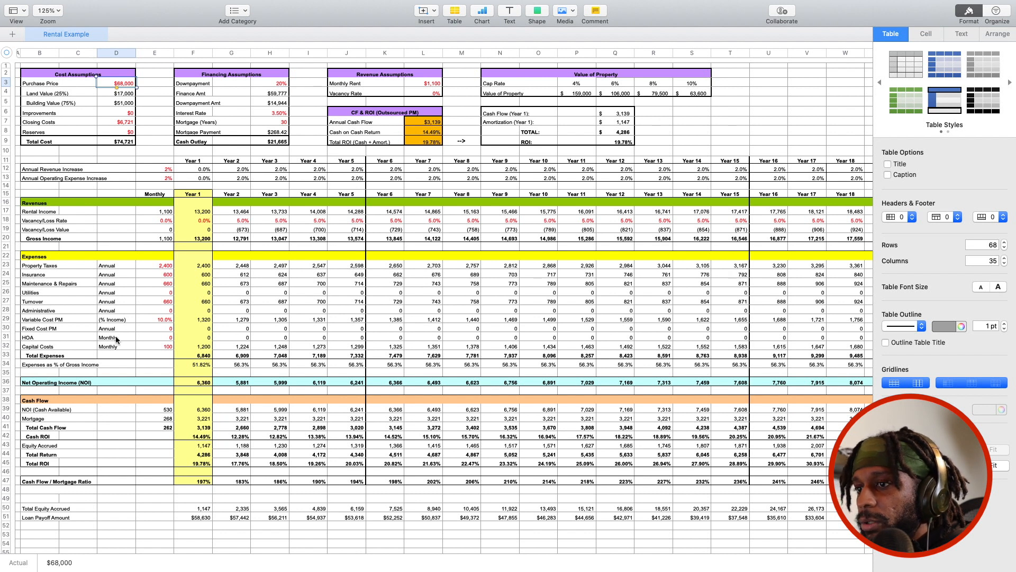
# Step: Rename the HOA expense row as Pest Control and set its monthly cost to 50
pyautogui.click(36, 340)
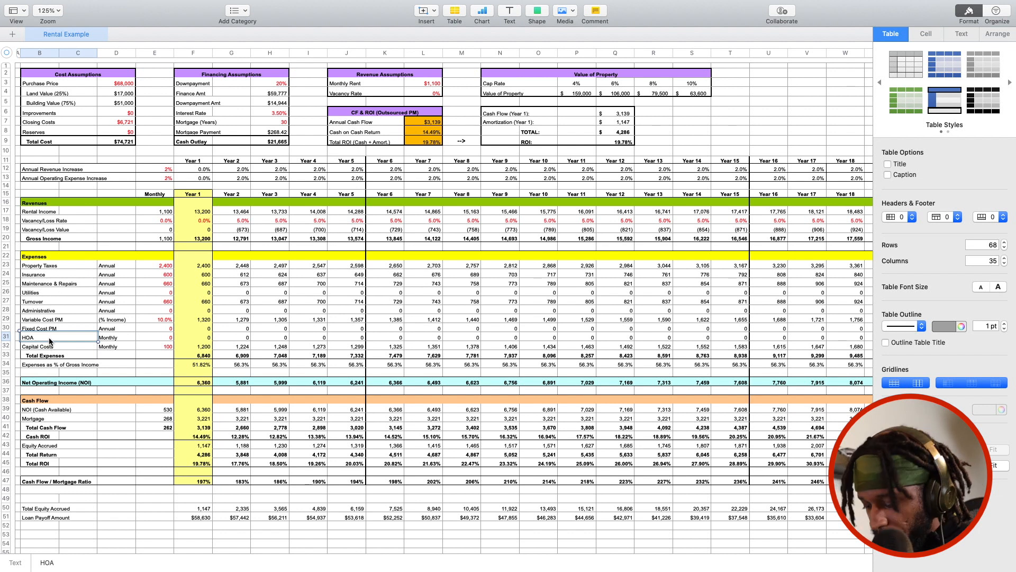
pyautogui.write('Pest Control')
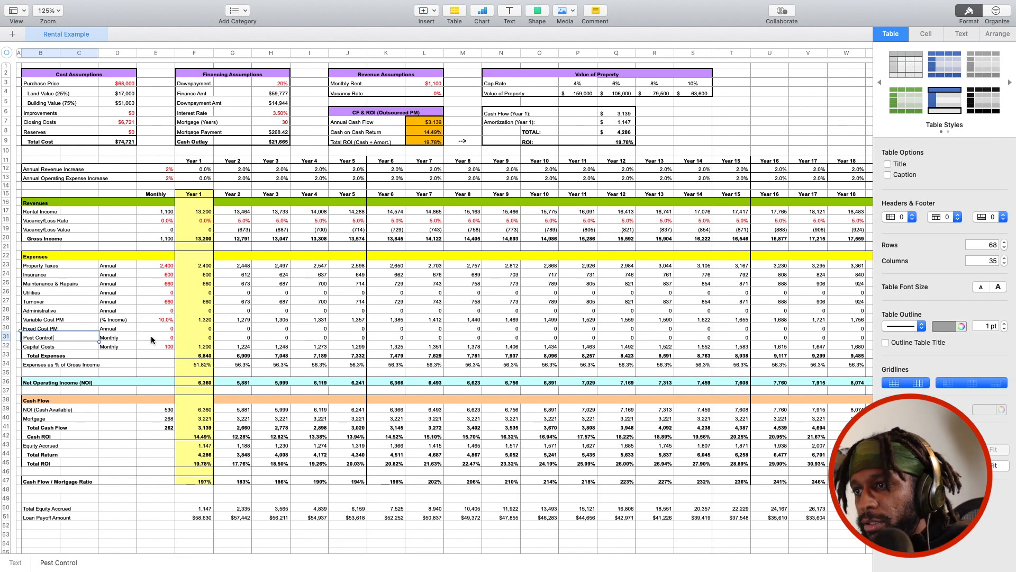
pyautogui.click(152, 338)
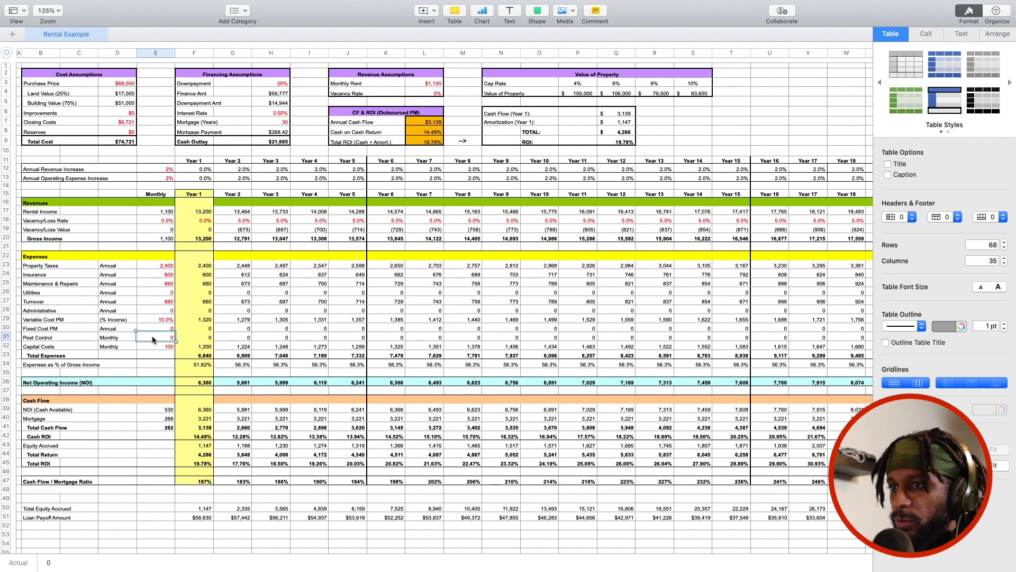
pyautogui.write('50')
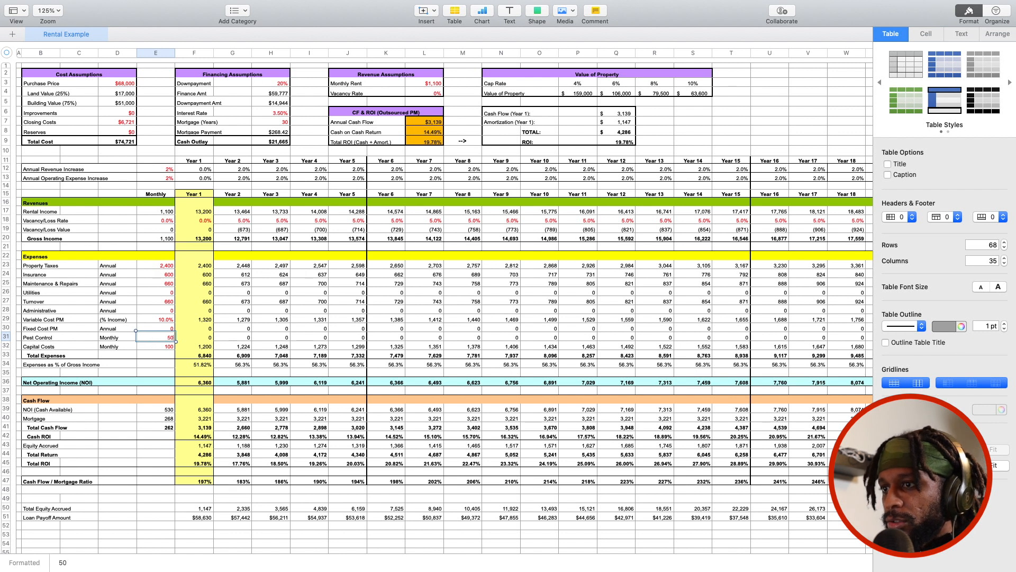
pyautogui.press('Return')
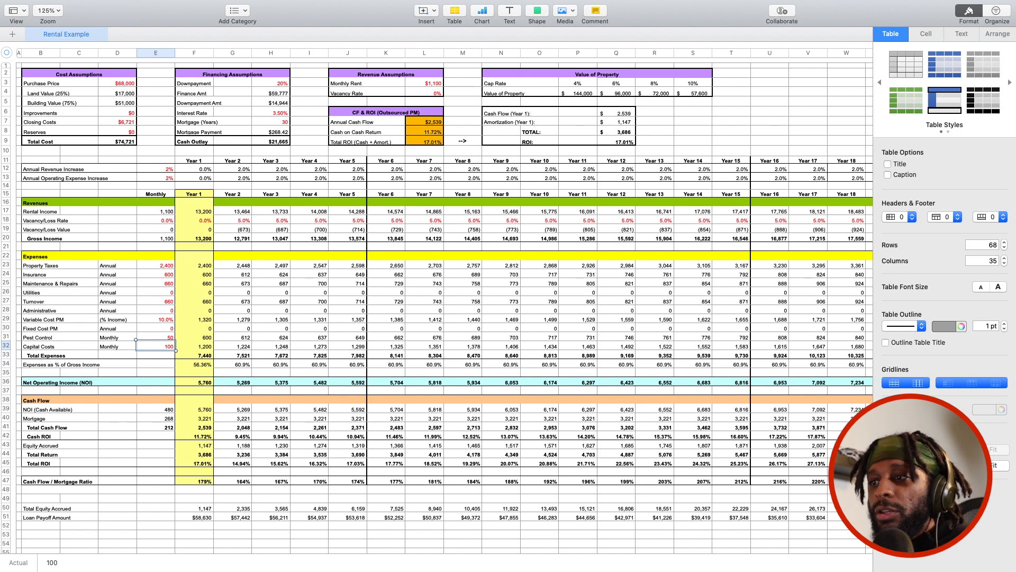
# Step: Check the Pest Control row's label, frequency and amount, and the Cash on Cash Return
pyautogui.press('Up')
pyautogui.press('Left')
pyautogui.press('Left')
pyautogui.press('Left')
pyautogui.press('Right')
pyautogui.press('Right')
pyautogui.press('Right')
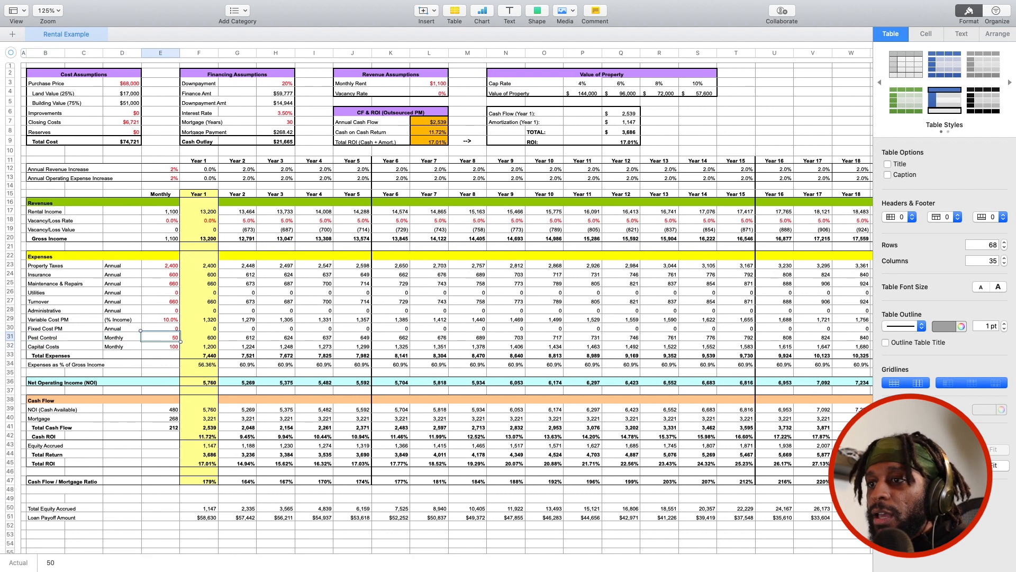
pyautogui.press('Left')
pyautogui.press('Left')
pyautogui.press('Left')
pyautogui.press('Right')
pyautogui.press('Right')
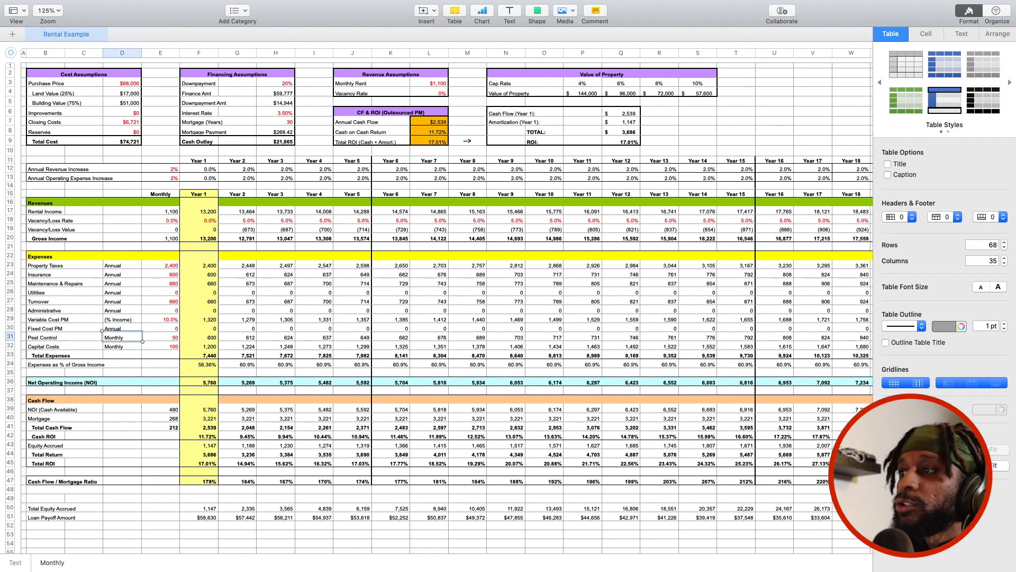
pyautogui.click(445, 134)
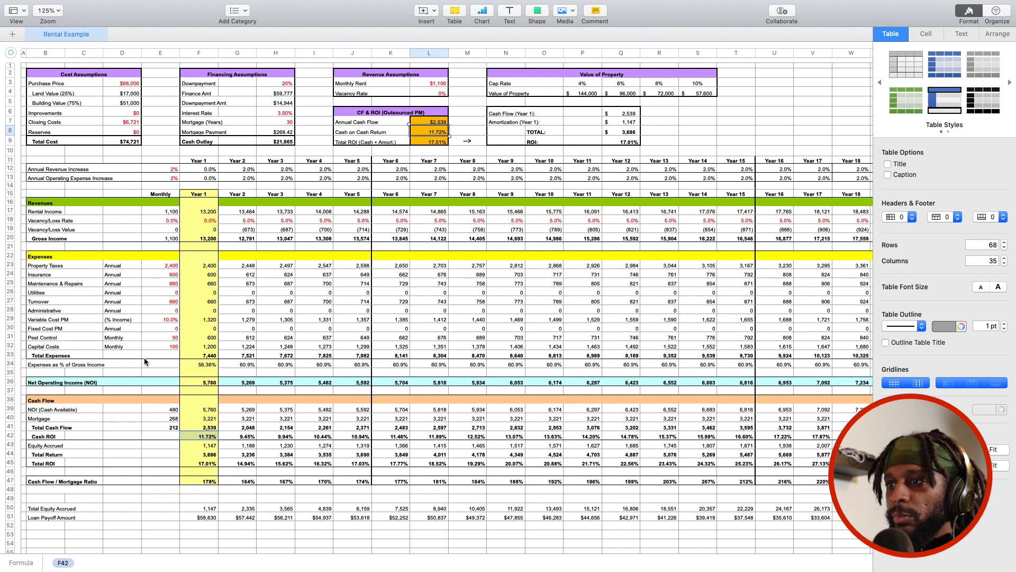
# Step: Rename the Pest Control expense row as Landscape
pyautogui.click(147, 340)
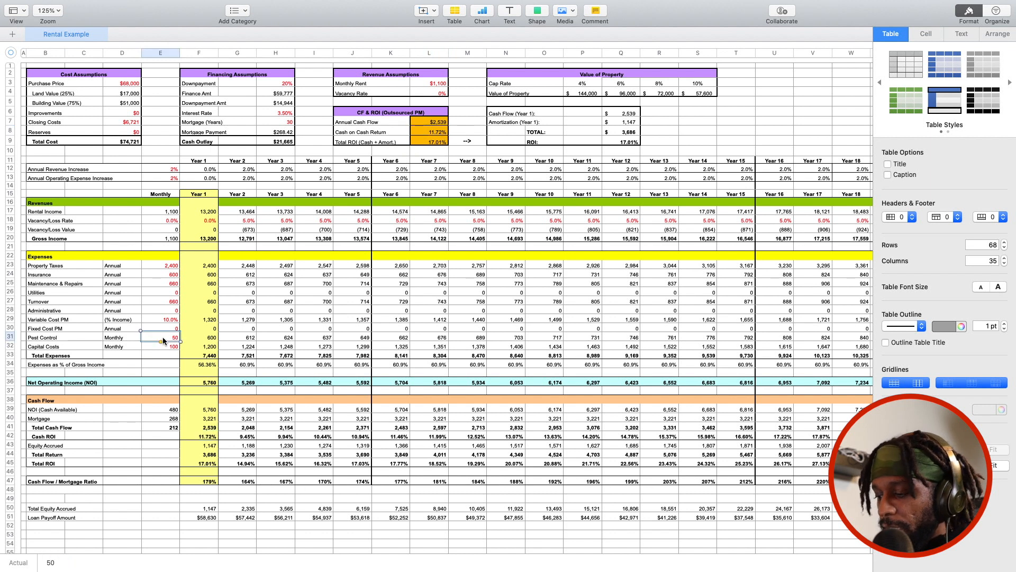
pyautogui.click(41, 339)
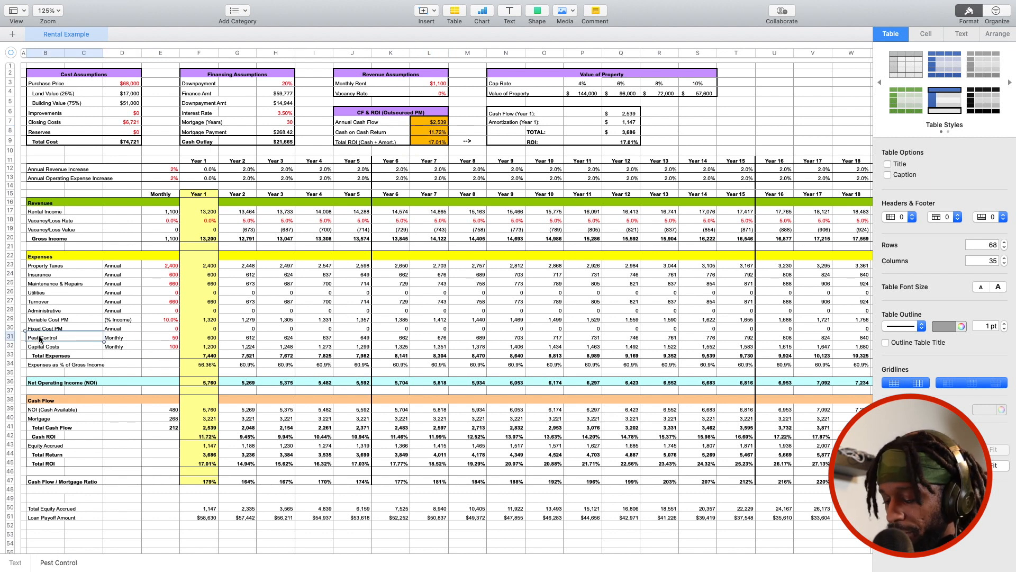
pyautogui.write('Landscaping')
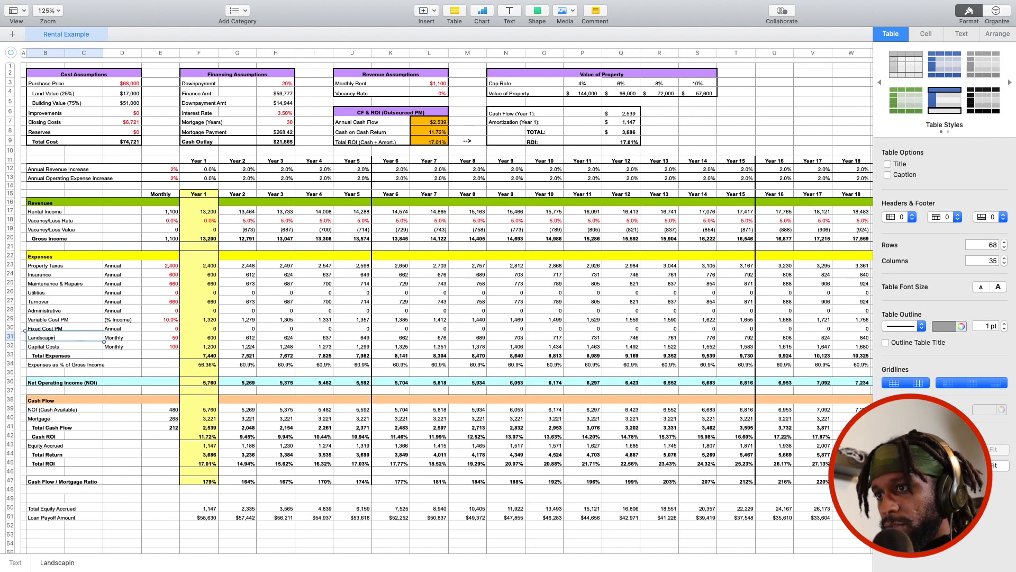
pyautogui.press('BackSpace')
pyautogui.press('BackSpace')
pyautogui.press('BackSpace')
pyautogui.write('pe')
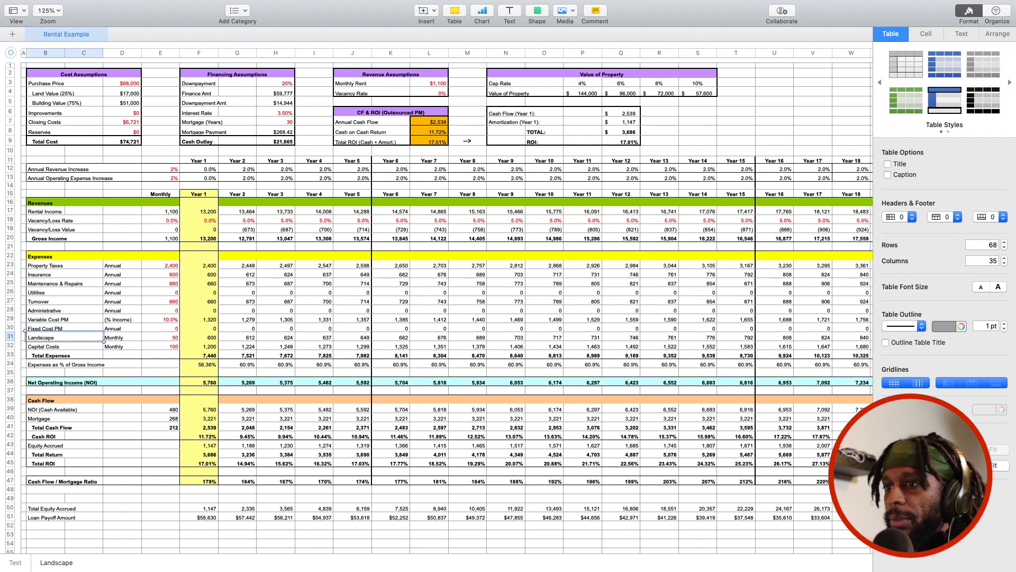
# Step: Review the Turnover and Utilities rows and the Variable Cost PM percentage in the Expenses section
pyautogui.click(40, 303)
pyautogui.click(36, 293)
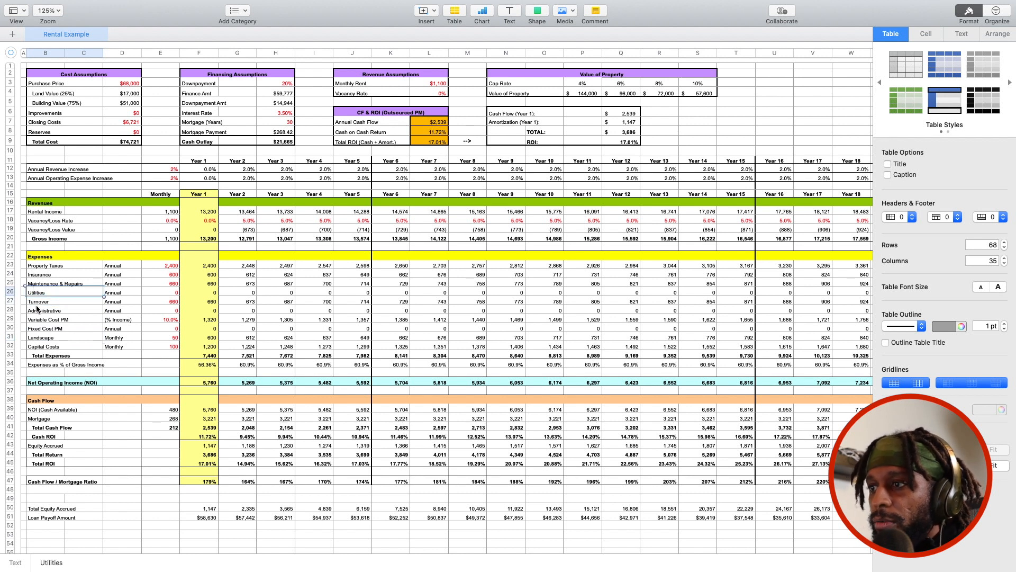
pyautogui.click(156, 320)
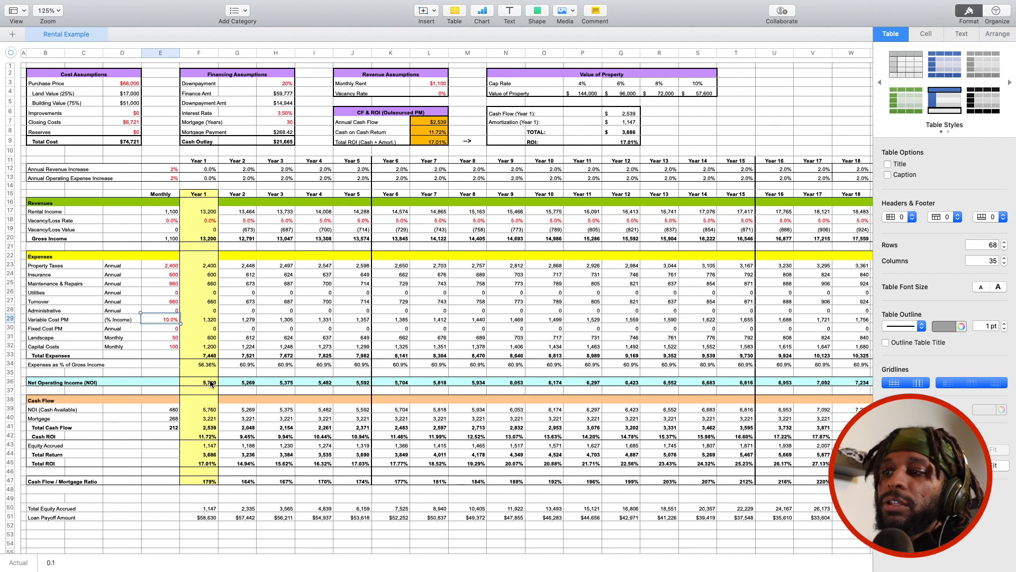
# Step: Inspect the Year 1 Net Operating Income formula and review the NOI row across the following years
pyautogui.doubleClick(211, 383)
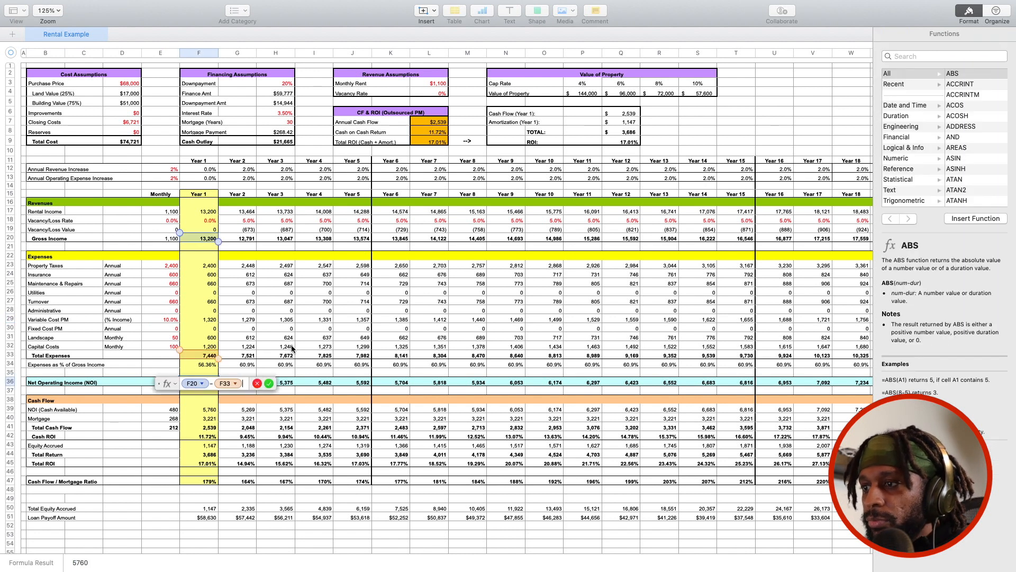
pyautogui.click(256, 384)
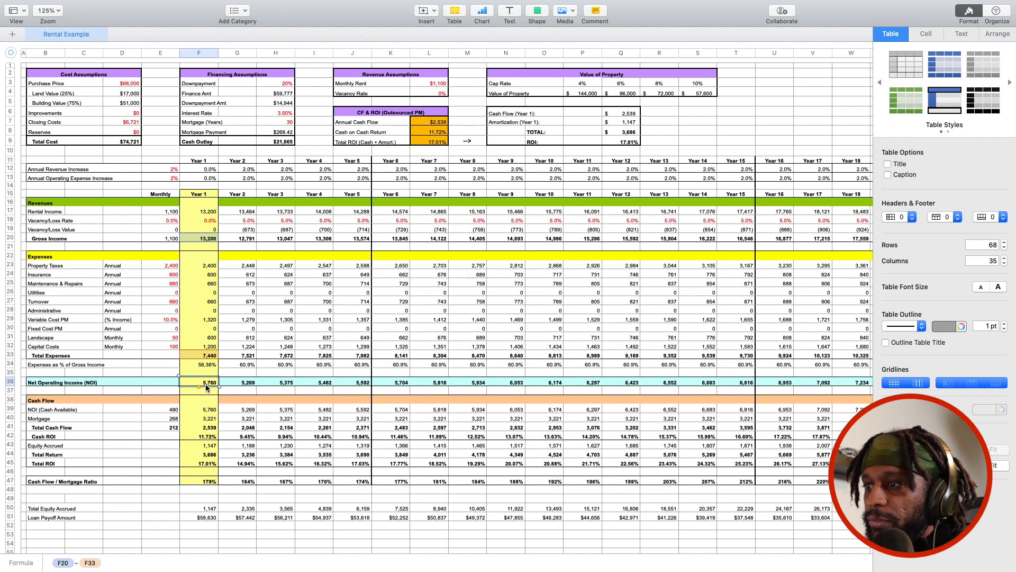
pyautogui.hscroll(5, 509, 382)
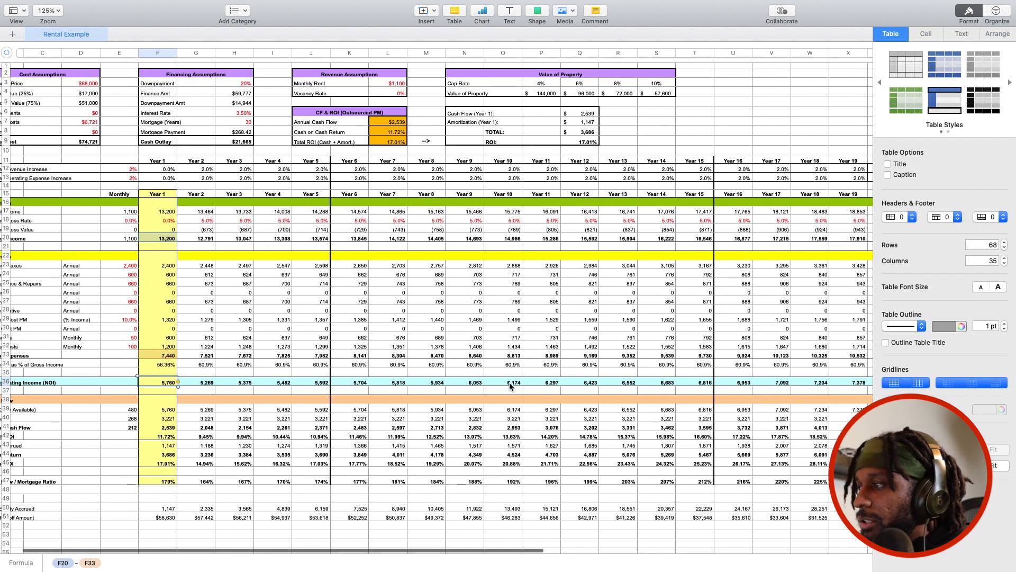
pyautogui.hscroll(-5, 498, 388)
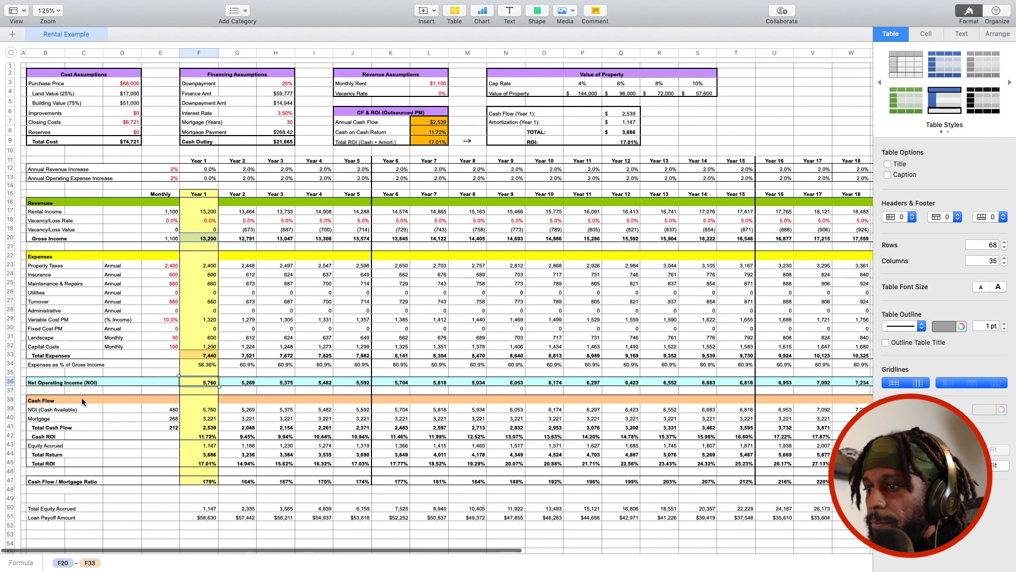
# Step: Examine the monthly Total Cash Flow in the Cash Flow section and the Year 1 Landscape expense
pyautogui.click(166, 400)
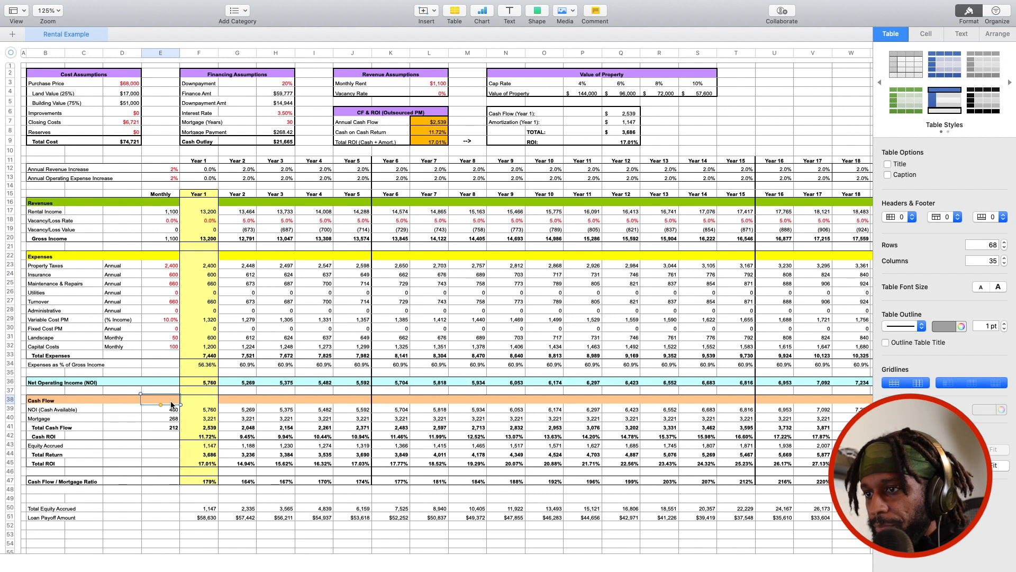
pyautogui.hscroll(1, 171, 404)
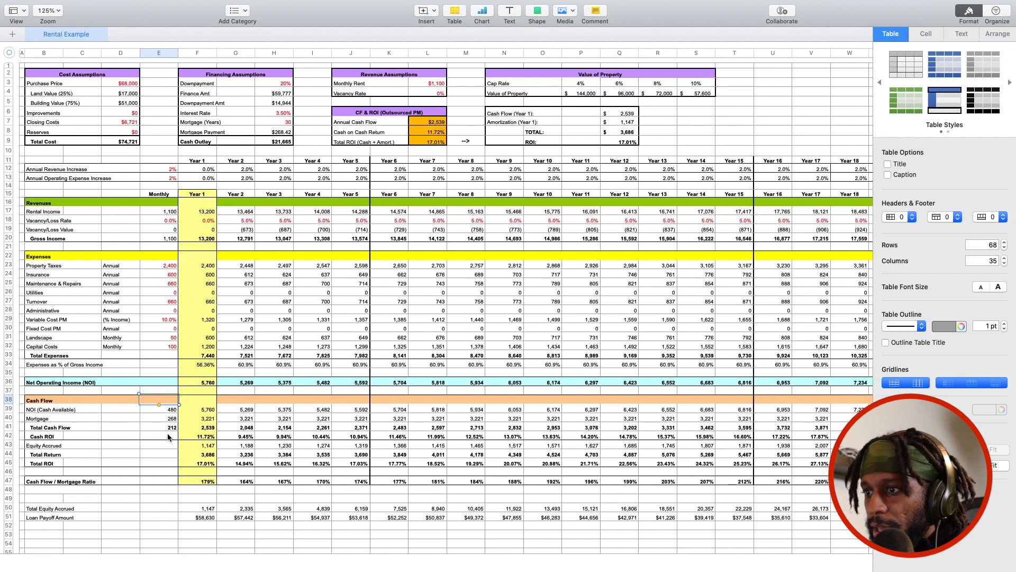
pyautogui.doubleClick(170, 426)
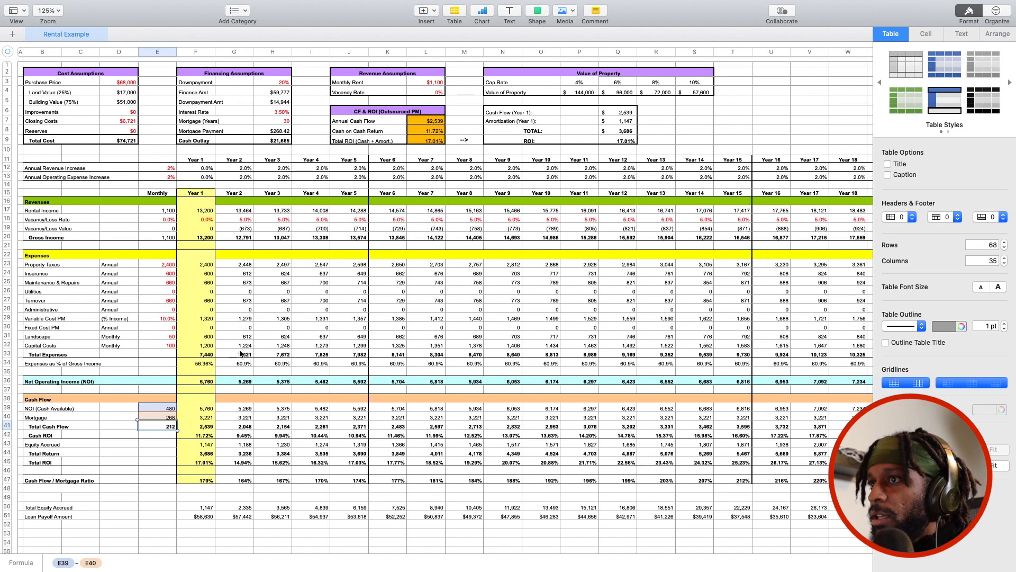
pyautogui.hscroll(-2, 261, 351)
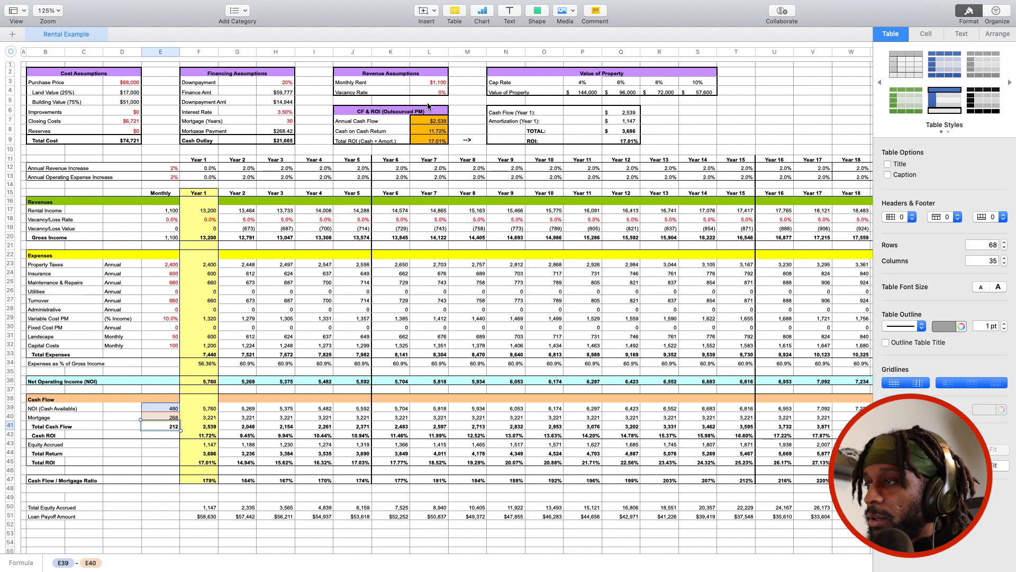
pyautogui.click(216, 335)
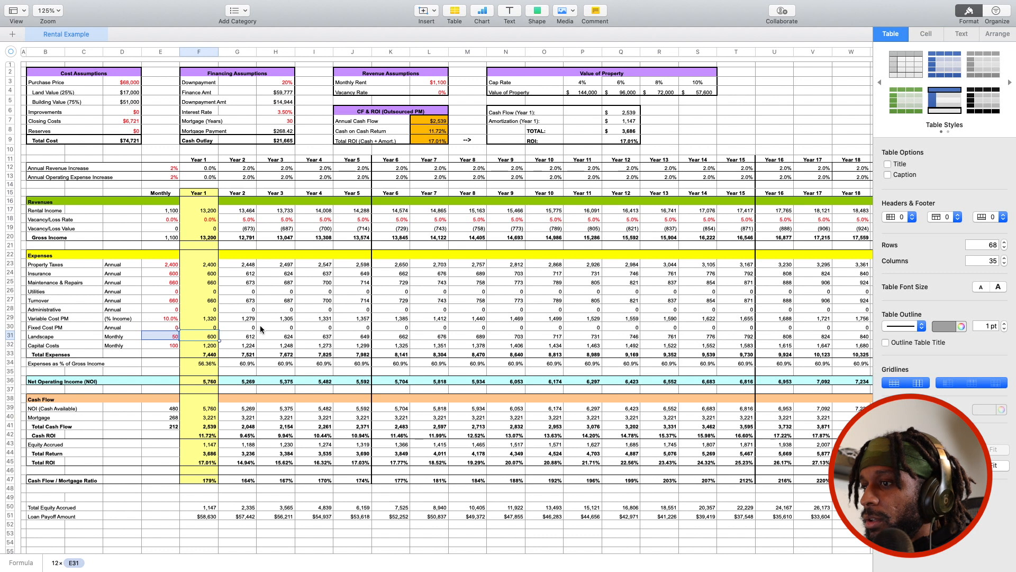
pyautogui.click(172, 427)
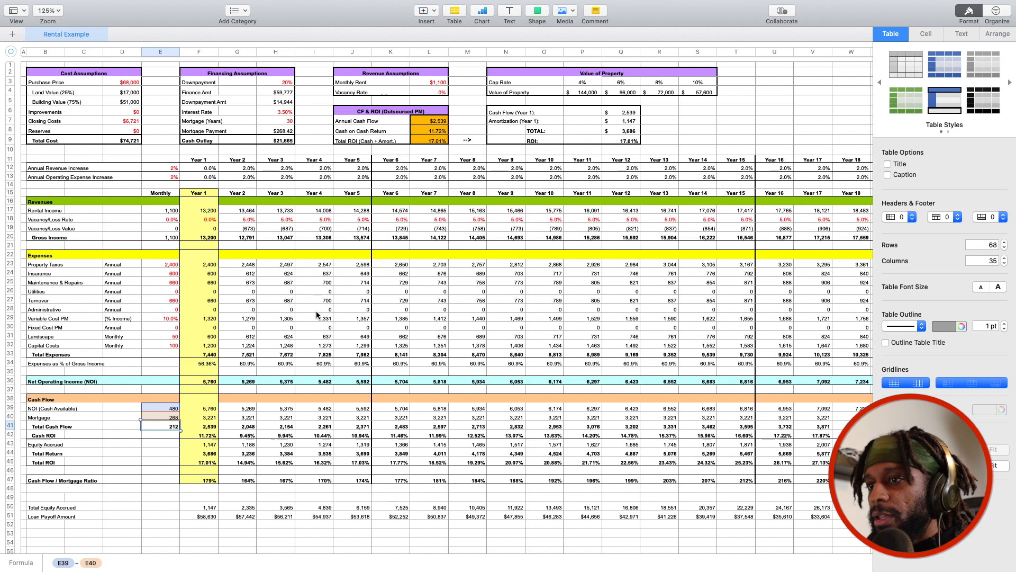
# Step: Rename the Administrative expense row as Car Note
pyautogui.click(50, 325)
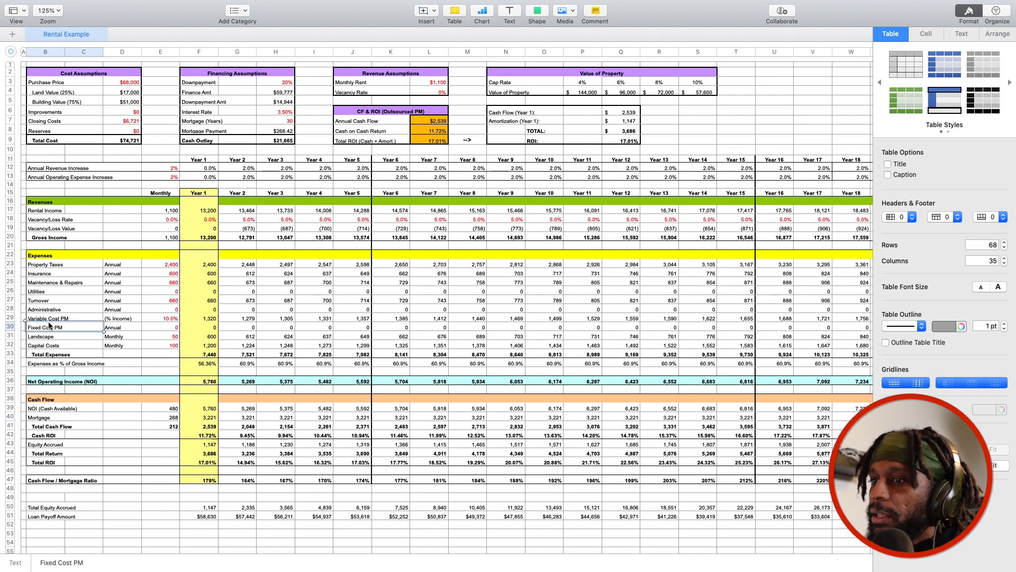
pyautogui.click(41, 339)
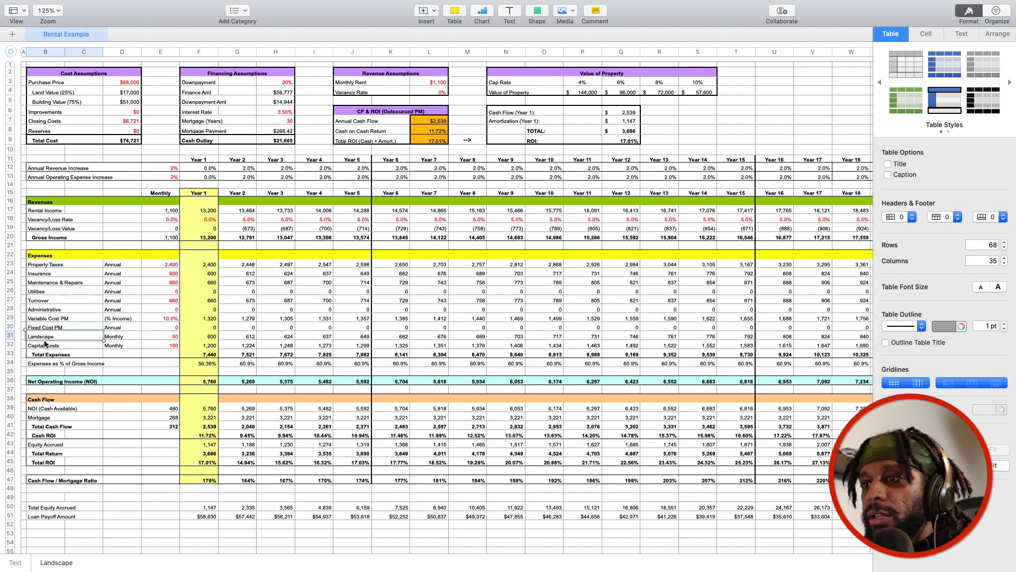
pyautogui.click(44, 309)
pyautogui.write('Ceel')
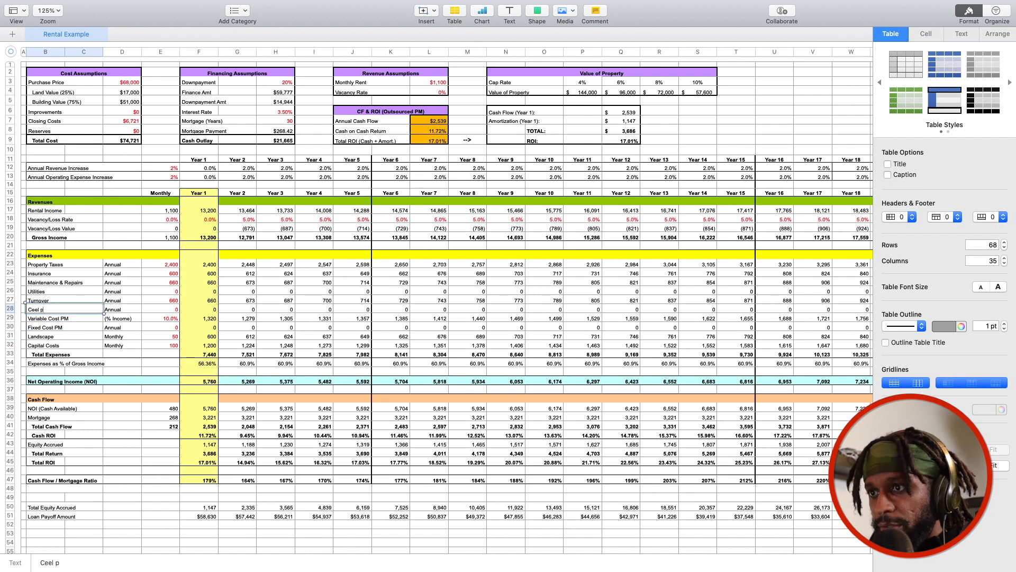
pyautogui.write(' p')
pyautogui.press('BackSpace')
pyautogui.press('BackSpace')
pyautogui.press('BackSpace')
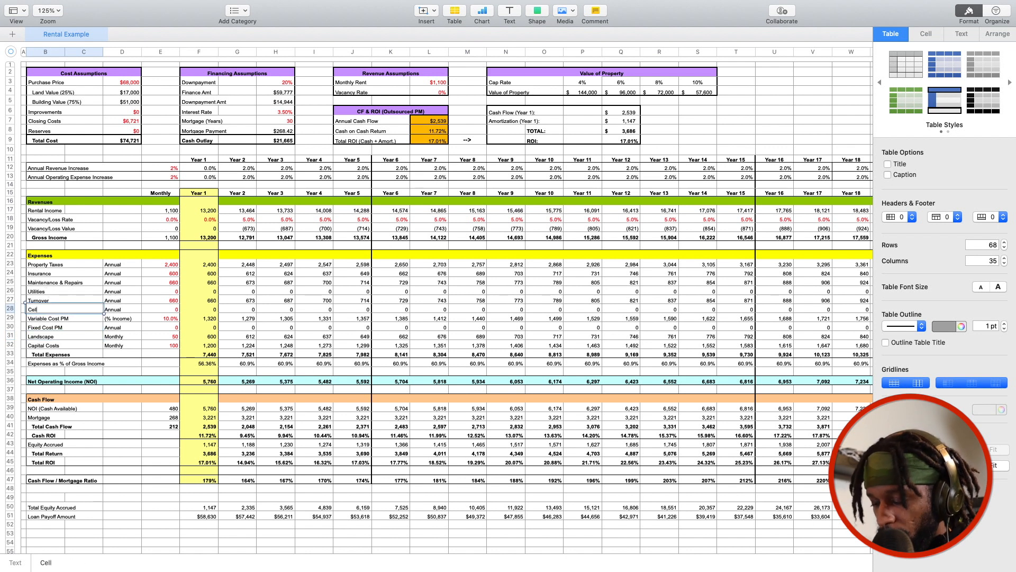
pyautogui.press('BackSpace')
pyautogui.press('BackSpace')
pyautogui.press('BackSpace')
pyautogui.press('BackSpace')
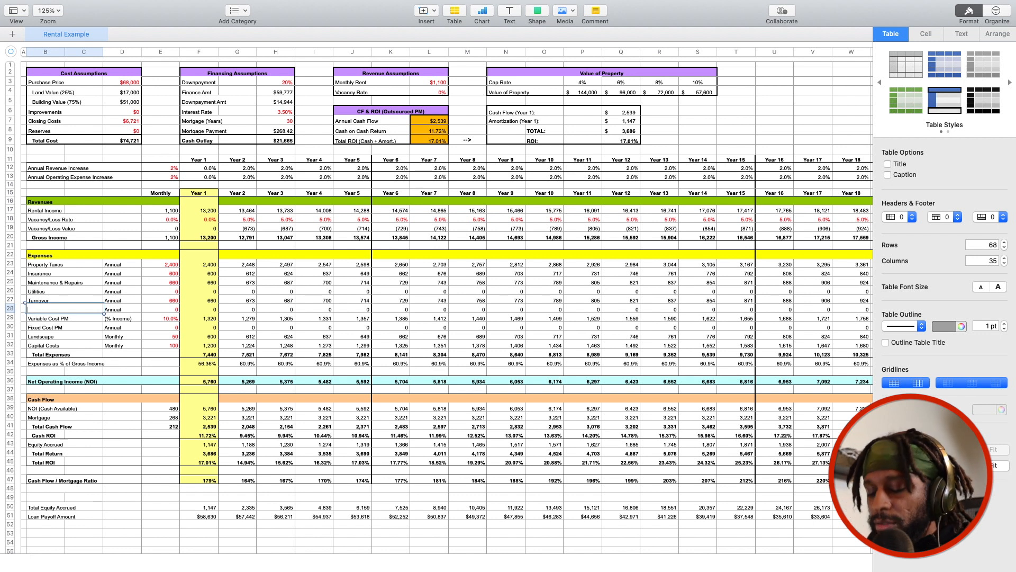
pyautogui.write('Car Note')
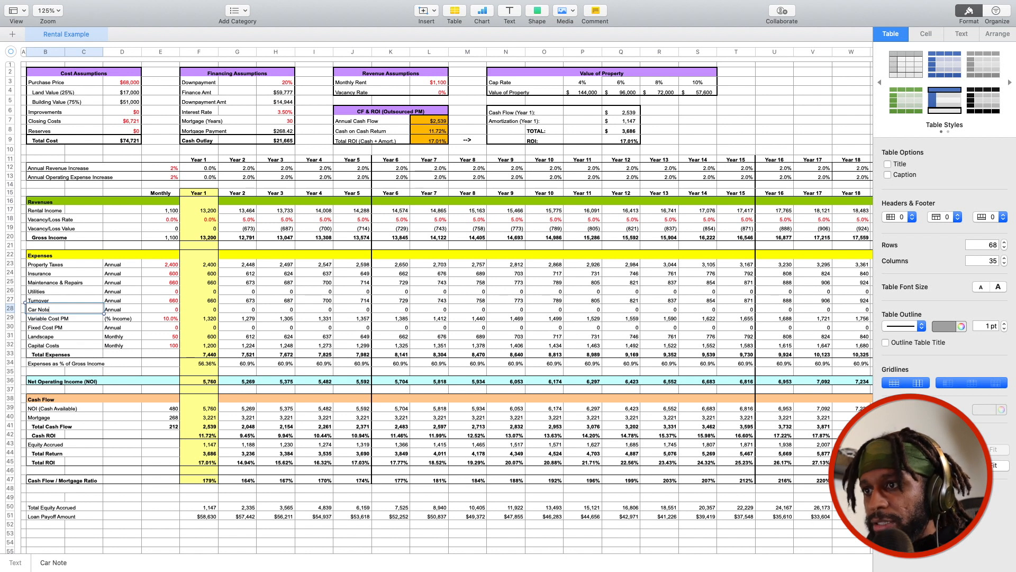